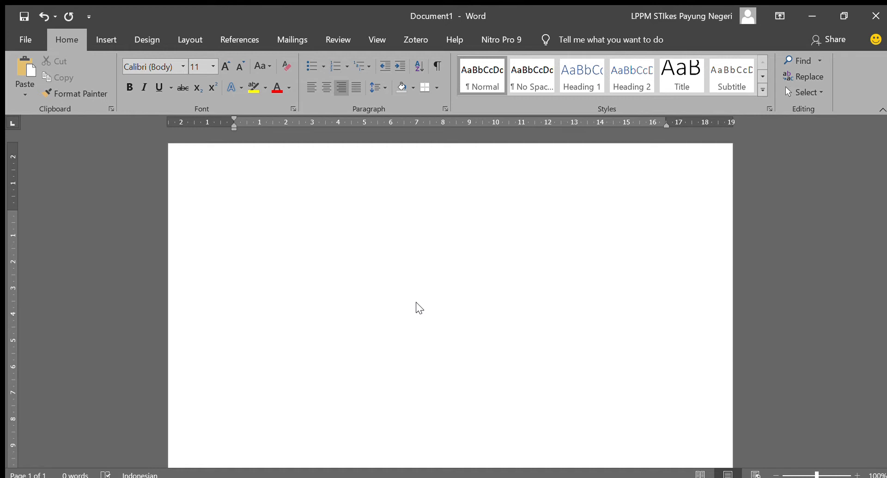
Left-align the empty first paragraph and enter COVER and DAFTAR ISI on separate lines.
key("ctrl+e")
key("ctrl+l")
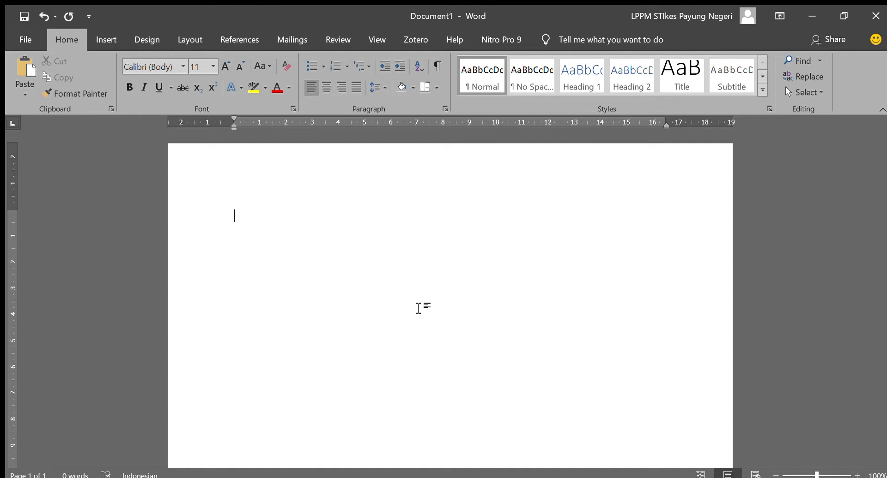
left_click(235, 214)
type("COVER")
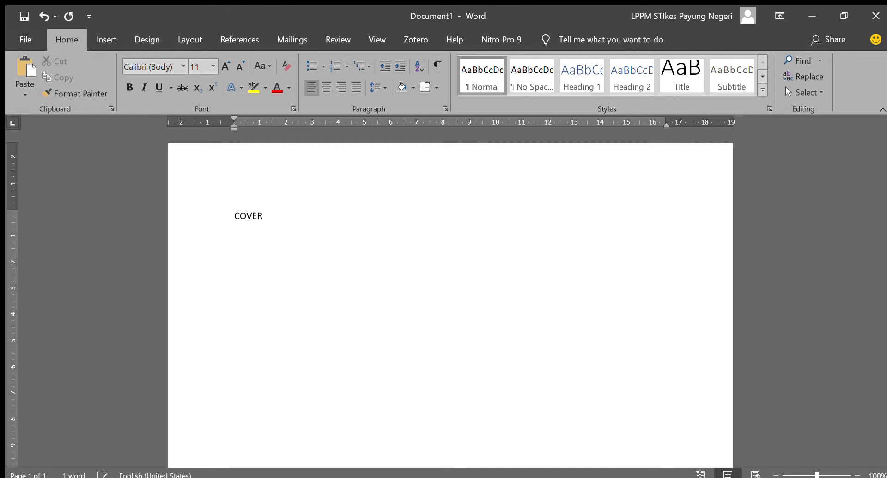
key("Return")
type("DAFA")
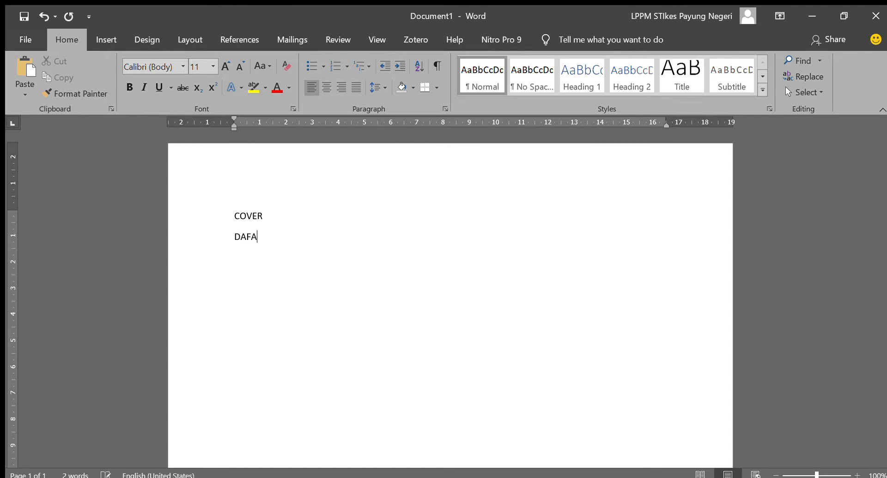
key("BackSpace")
type("TAR ISI ")
Add the lines BAB 1. PENDAHULUAN and LATAR BELAKANG below DAFTAR ISI.
type("BAB 1")
type(". PENDAHULIUAN")
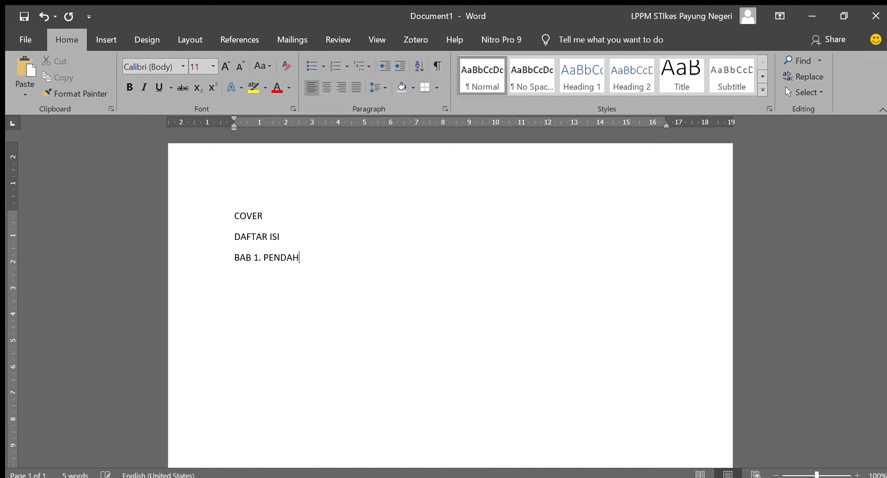
key("BackSpace")
key("BackSpace")
key("BackSpace")
key("BackSpace")
type("UAN ")
type("LATAR BELAN")
key("BackSpace")
type("KANG")
key("Return")
Add the lines TUJUAN and MANFAAF below LATAR BELAKANG.
type("TUAJUA")
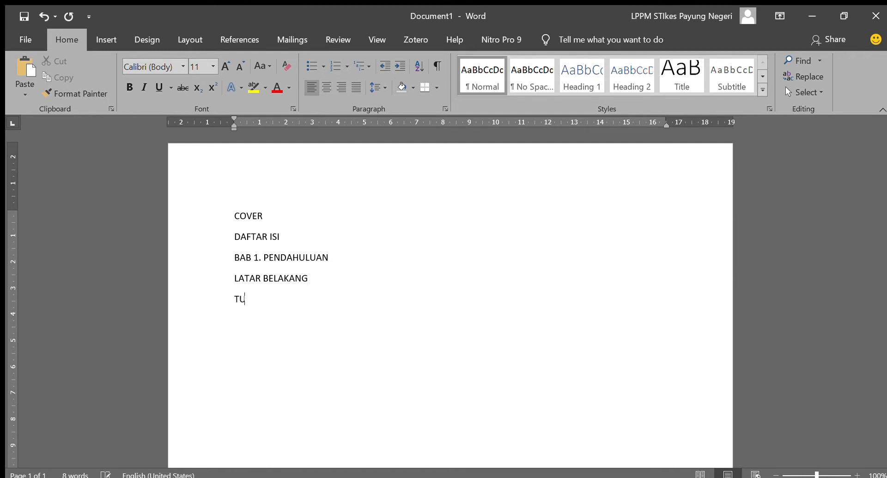
key("BackSpace")
key("BackSpace")
key("BackSpace")
key("BackSpace")
key("BackSpace")
type("UJUAN")
key("Return")
type("MANFAAF")
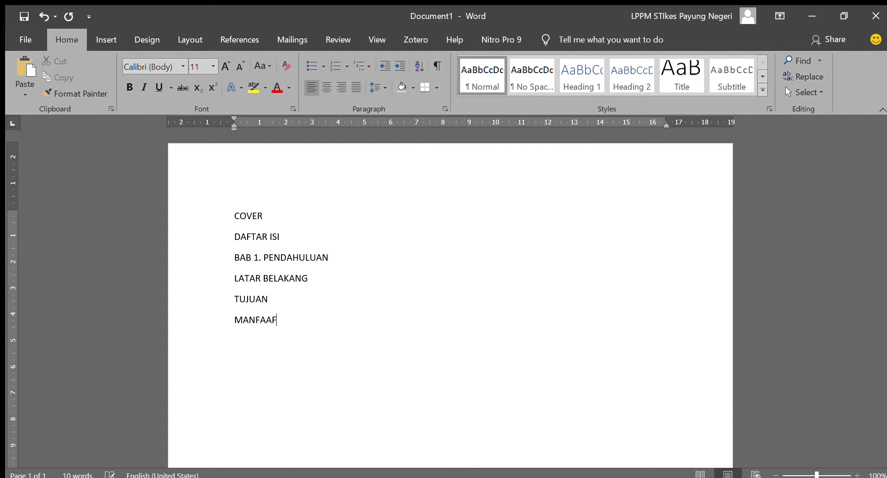
Add the chapter line BAB 2. TINJAUAN TEORI at the end of the outline.
key("Return")
type("BAB 2.")
type(" TINJAUAN")
type(" TOERI")
key("BackSpace")
key("BackSpace")
key("BackSpace")
key("BackSpace")
type("EORI")
key("Return")
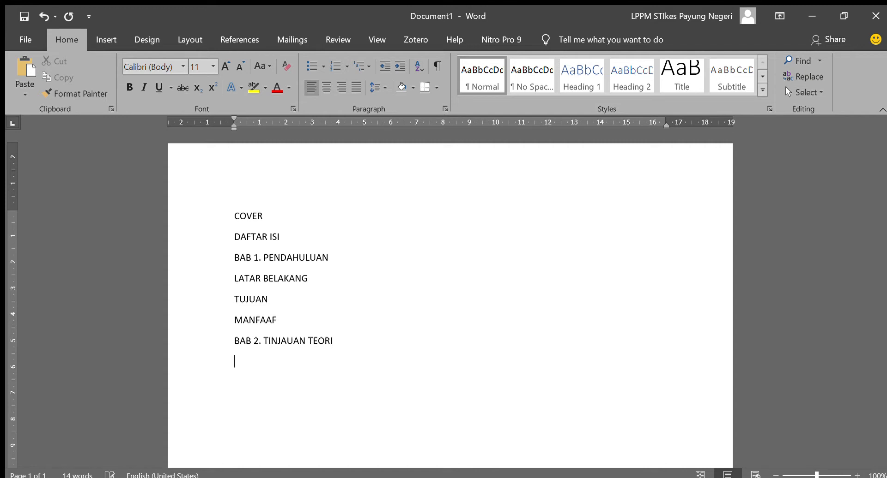
Correct the misspelled last letter of the line above BAB 2 so that it reads MANFAAT.
left_click(386, 319)
key("BackSpace")
type("T")
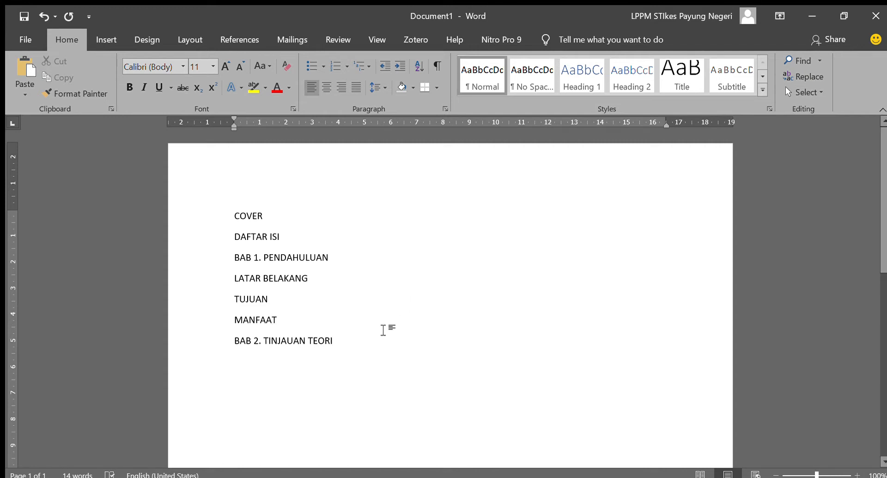
Add the line KONSEP TEORI below BAB 2. TINJAUAN TEORI.
left_click(386, 340)
key("Return")
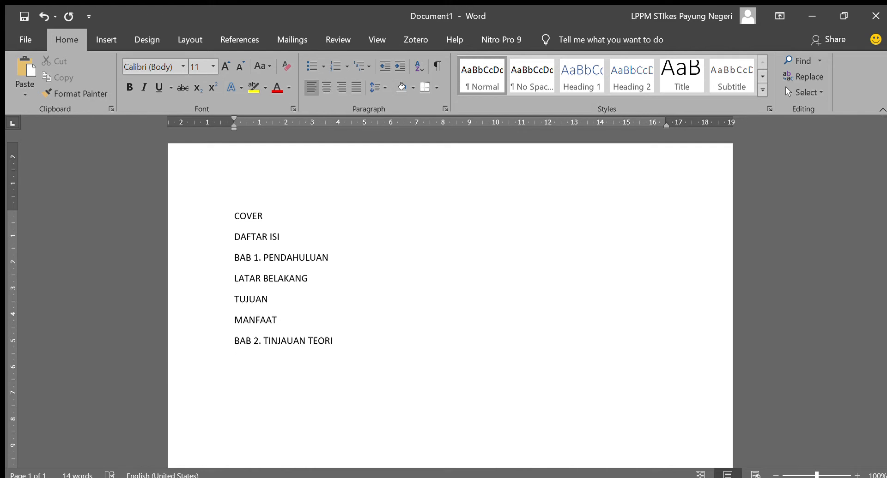
type("KONSEP TEROI")
key("BackSpace")
key("BackSpace")
key("BackSpace")
type("ORI")
key("Return")
Add the lines PENELITIAN TERKAIT and HIPOTESIS below KONSEP TEORI.
type("PENEL")
key("BackSpace")
type("LI")
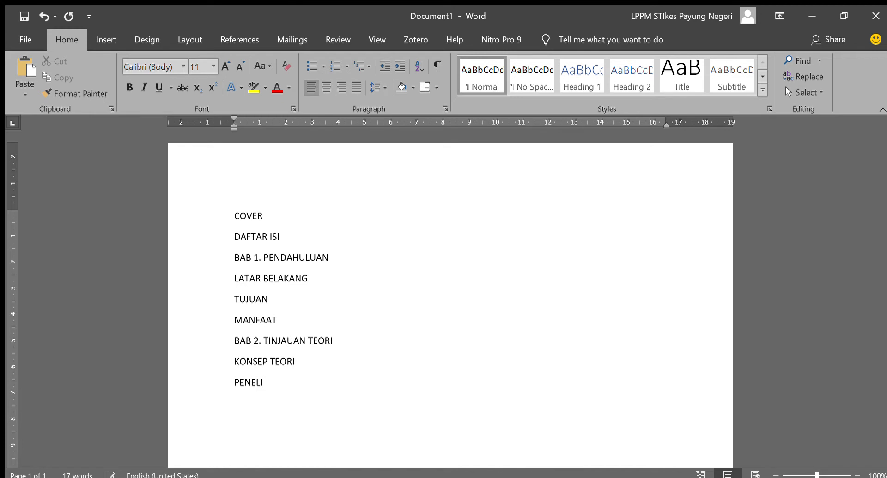
type("TIAN TERKAIT ")
type("HIPOTES")
type("IS")
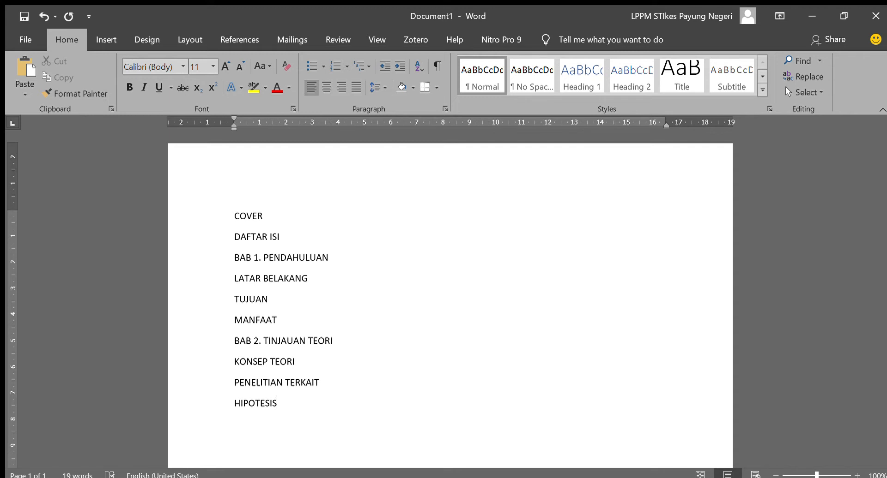
Add the chapter line BAB 3. METODE PENELITIAN below HIPOTESIS.
type("BAB 3. METODE PENELITI")
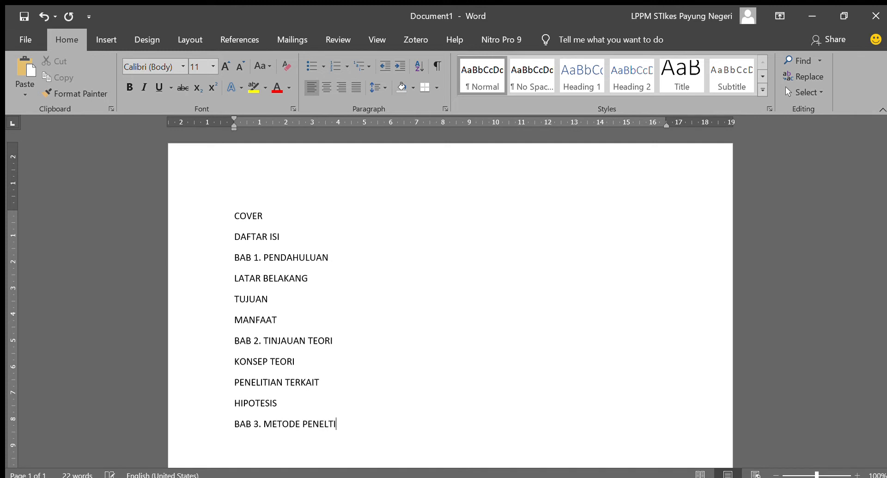
type("A")
key("BackSpace")
key("BackSpace")
key("BackSpace")
type("ITIAN")
Add the lines DESAIN PENELITIAN and POPULASI DAN SAMPEL below the BAB 3 line.
type("DES")
key("BackSpace")
type("SAIN PENELITI")
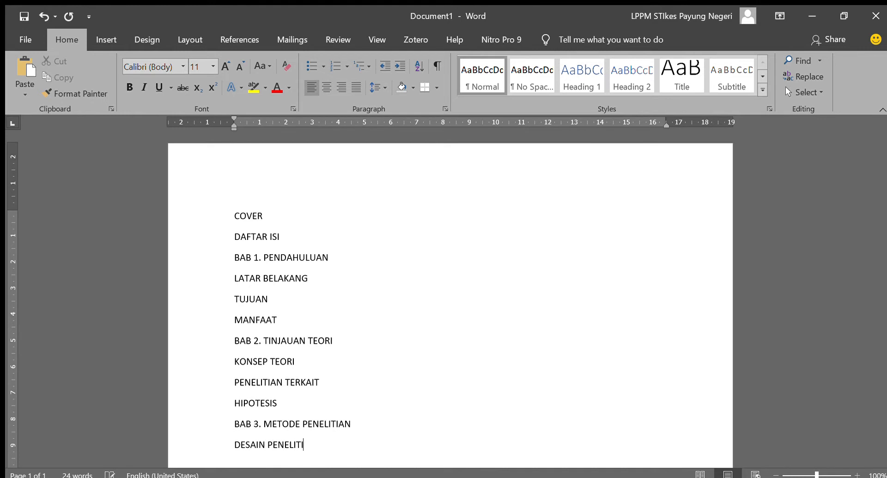
type("AN")
key("Return")
type("POPULAS")
key("BackSpace")
key("BackSpace")
key("BackSpace")
type("LASI DAN SAMPEL ")
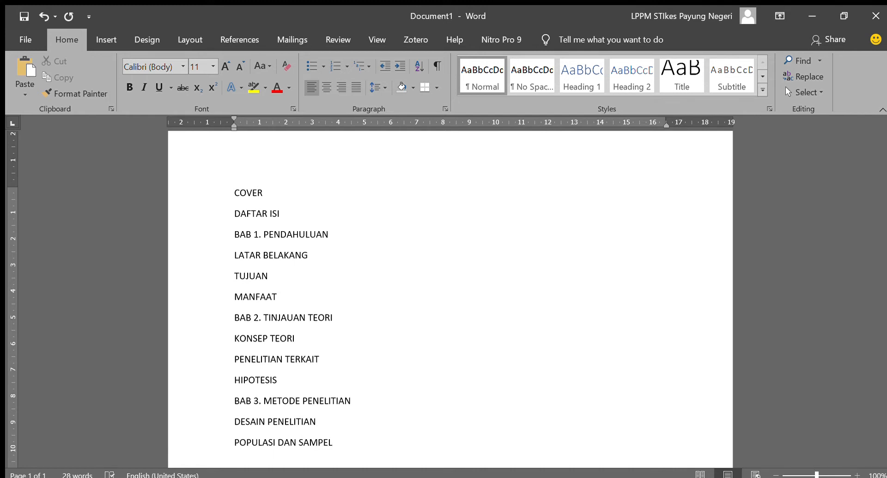
Add the lines ALAT PENGUMPUL DATA and ANALISIS DATA to finish the BAB 3 section.
type("ALAT PENGUMPUL D")
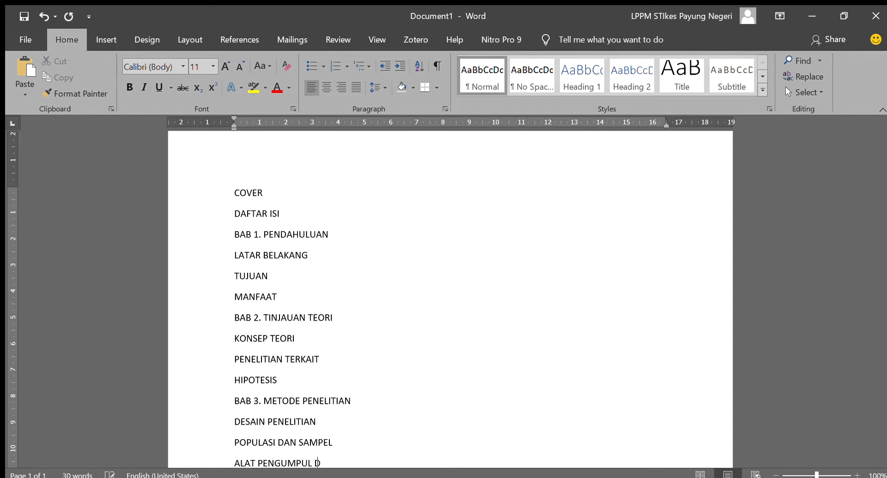
type("ATA")
key("Return")
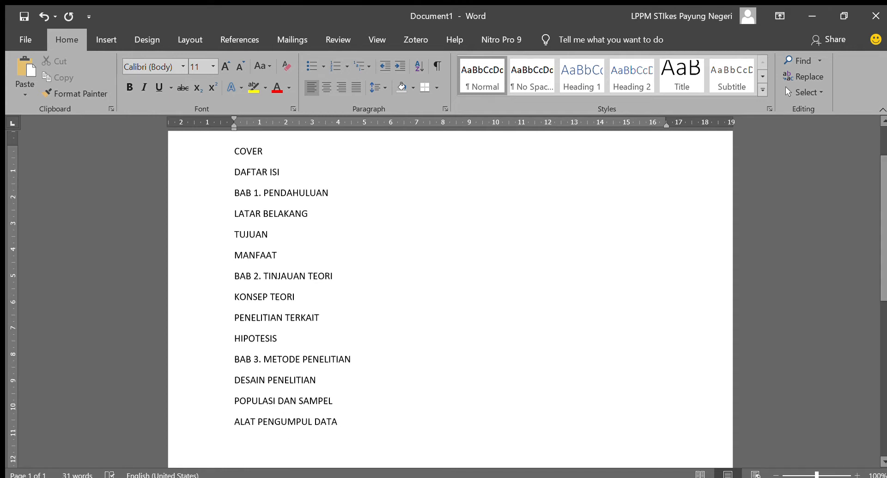
type("ANAL")
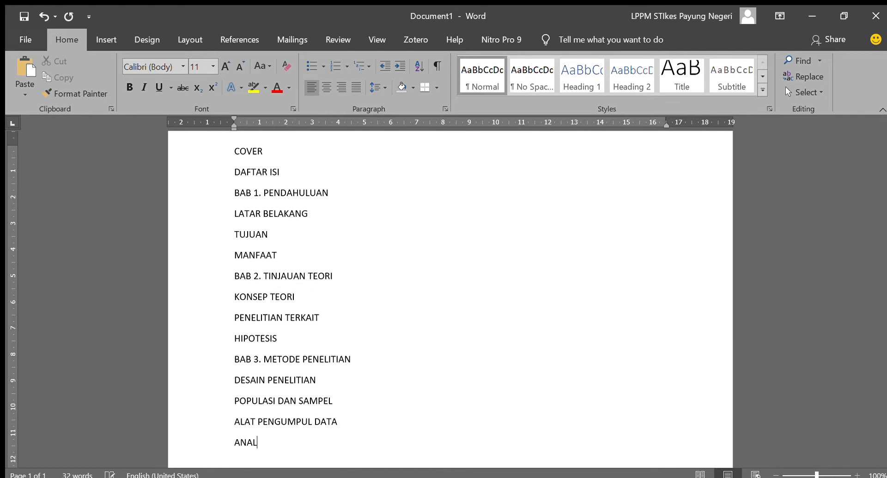
type("ISIS")
key("BackSpace")
type("S DATA")
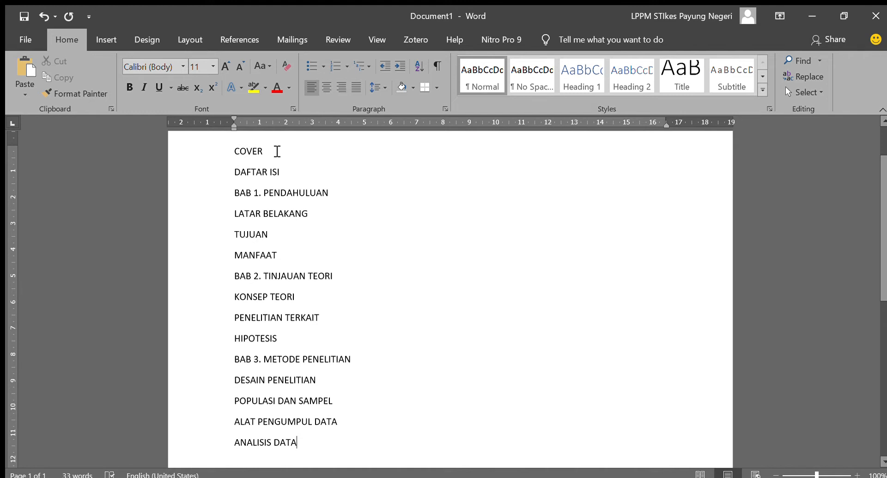
Apply the Heading 1 style to COVER, DAFTAR ISI and BAB 1. PENDAHULUAN.
left_click_drag(277, 152, 230, 149)
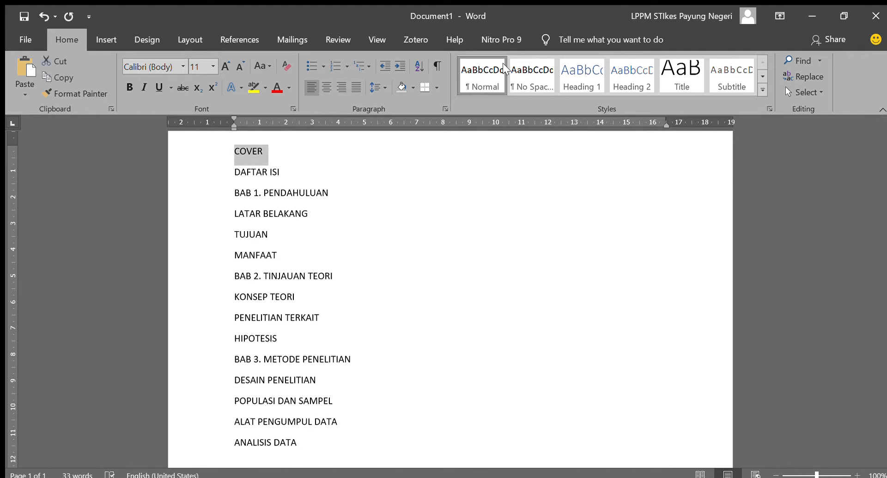
left_click(572, 66)
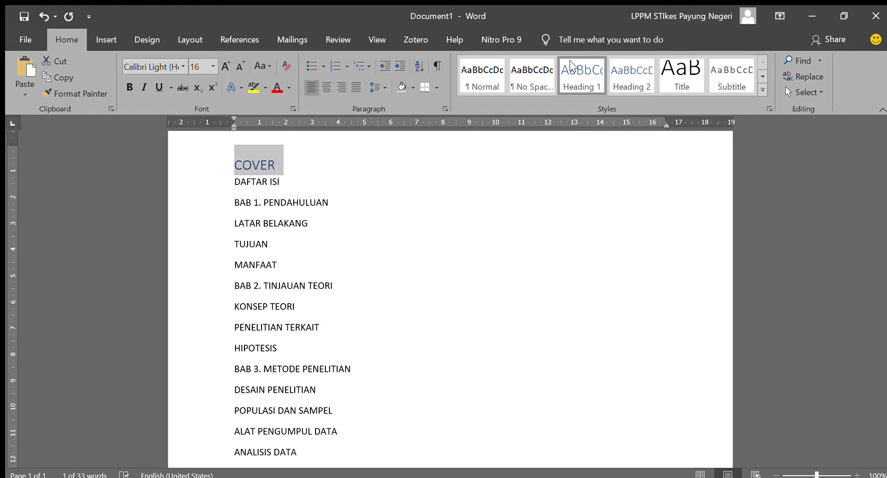
left_click_drag(283, 181, 231, 181)
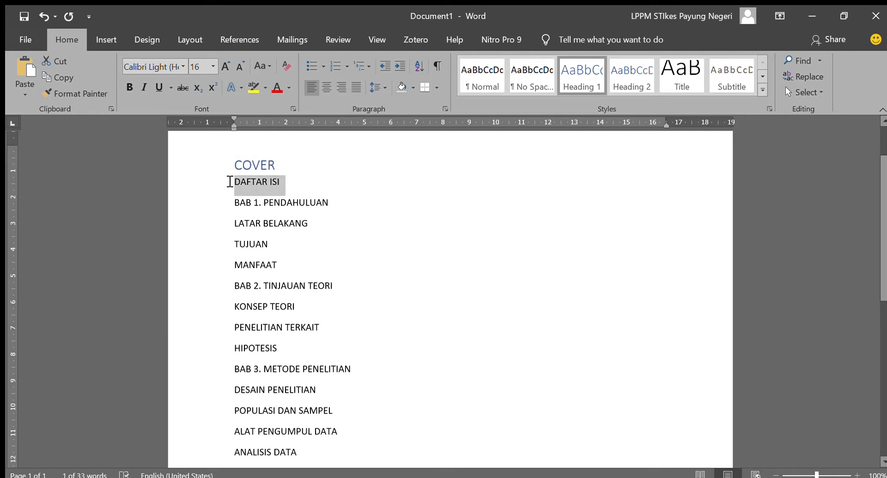
left_click(581, 74)
left_click_drag(334, 213, 235, 214)
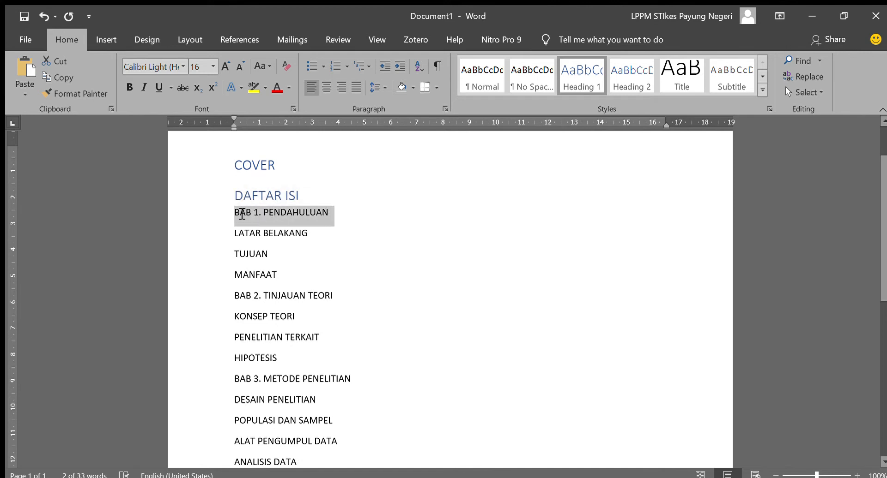
left_click(592, 79)
Apply Heading 2 to LATAR BELAKANG, TUJUAN and MANFAAT, and number them in the 1. 2. 3. format.
left_click(283, 262)
left_click_drag(283, 286, 228, 239)
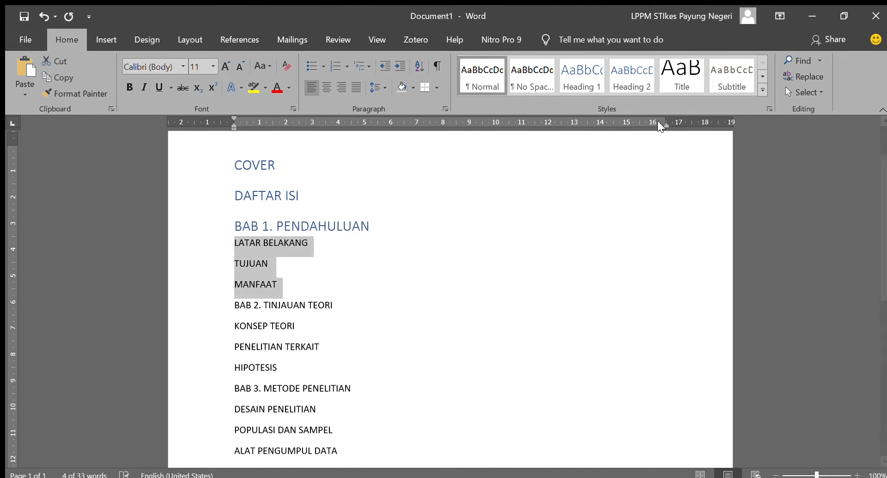
left_click(626, 72)
left_click(626, 72)
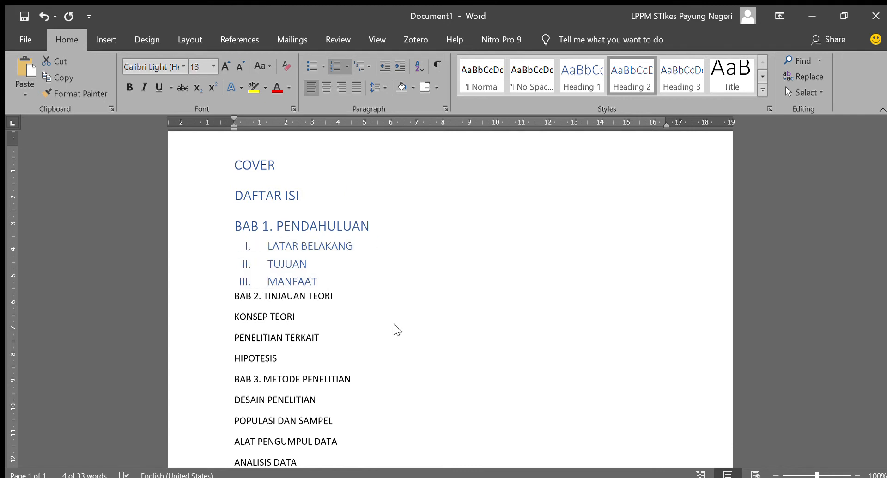
left_click(365, 348)
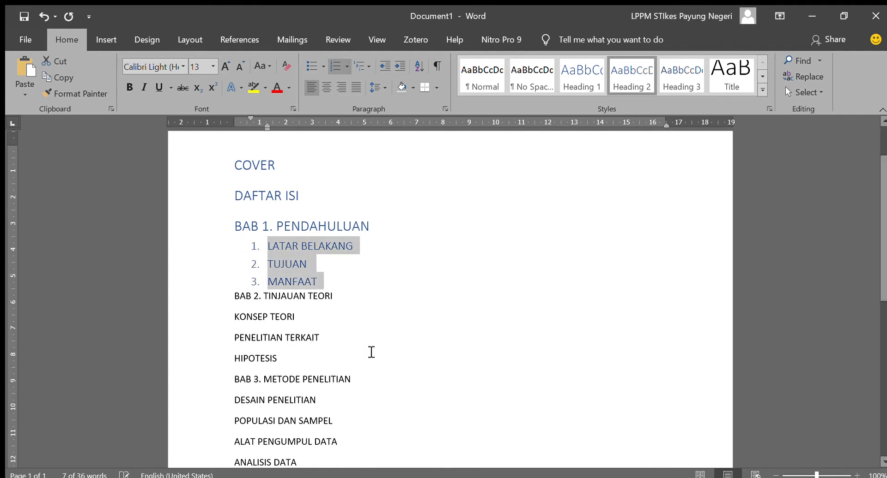
Apply Heading 1 to BAB 2. TINJAUAN TEORI, and Heading 2 with 1. 2. 3. numbering to KONSEP TEORI, PENELITIAN TERKAIT and HIPOTESIS.
left_click(372, 294)
left_click_drag(238, 300, 338, 299)
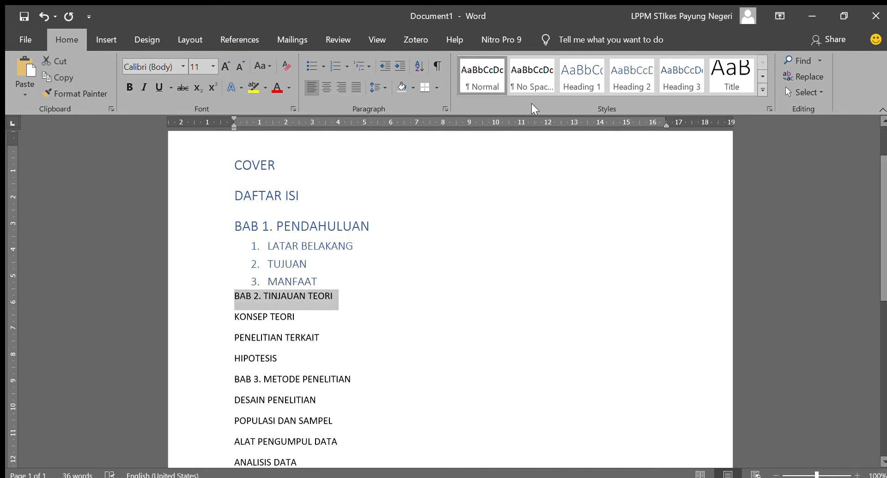
left_click(567, 83)
left_click_drag(237, 328, 280, 368)
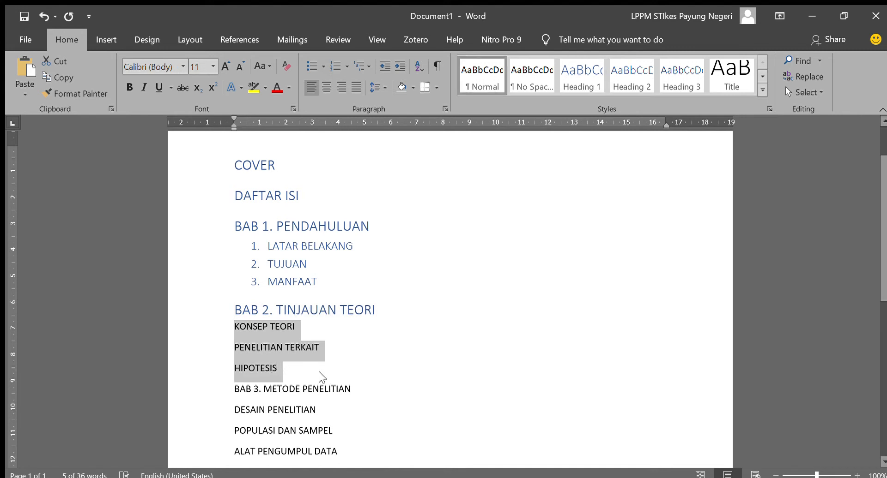
left_click(617, 82)
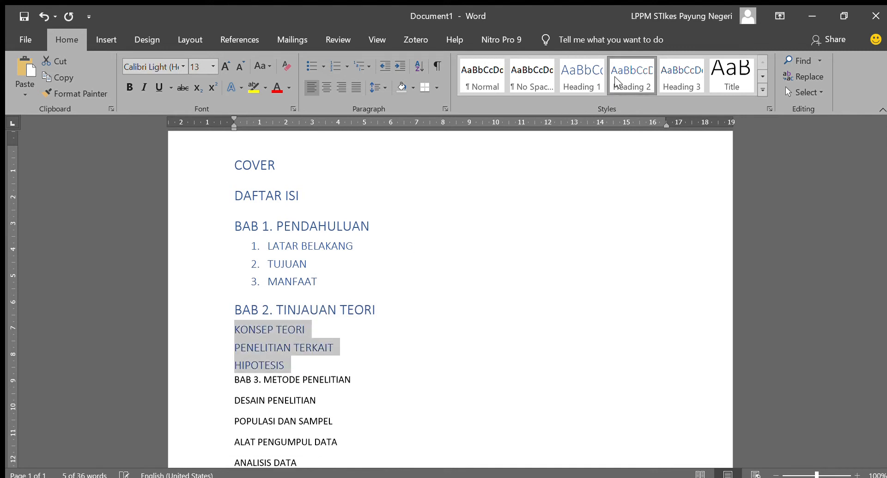
left_click(336, 66)
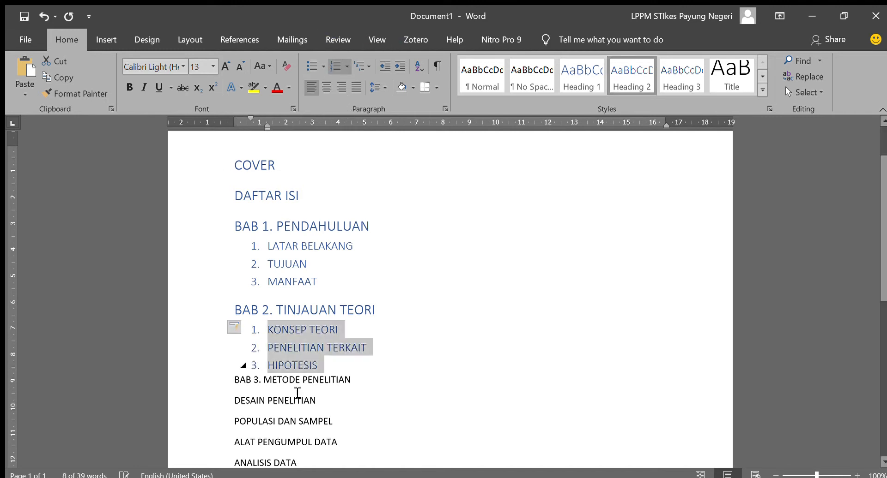
Apply Heading 1 to BAB 3. METODE PENELITIAN, and Heading 2 with 1. 2. 3. numbering to the three lines directly below it.
left_click_drag(234, 380, 351, 380)
left_click(580, 79)
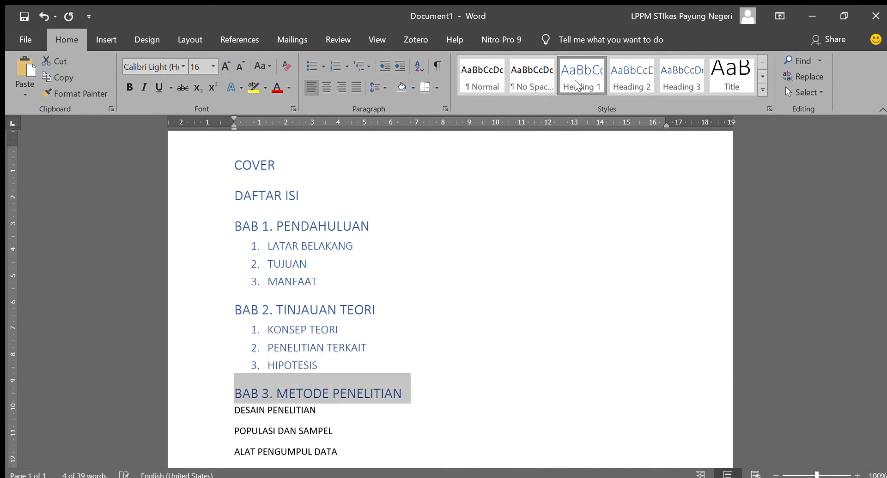
left_click_drag(236, 409, 324, 443)
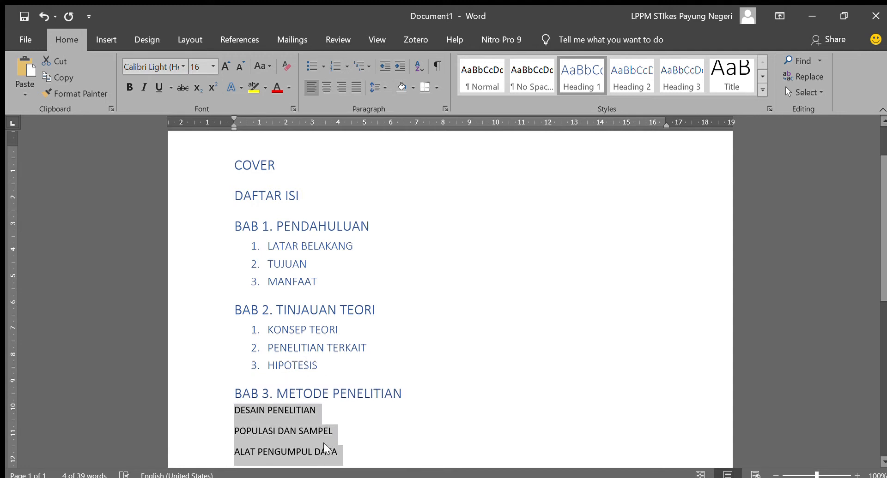
left_click(621, 82)
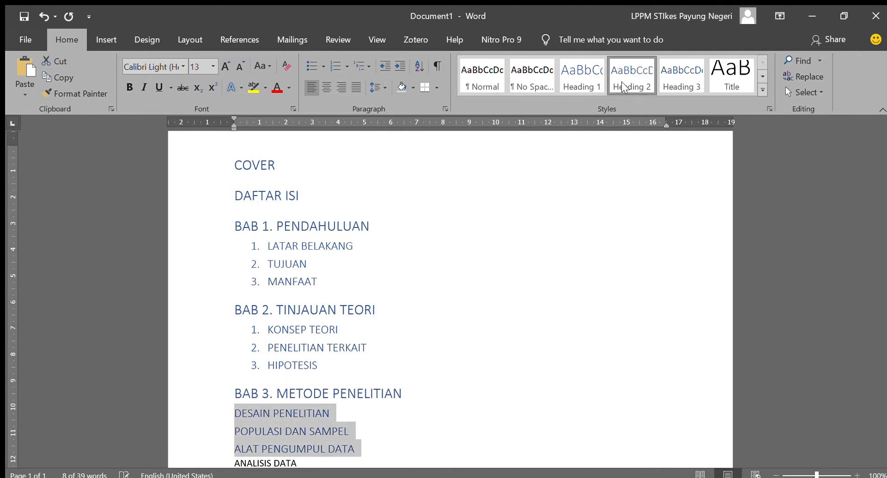
left_click(339, 66)
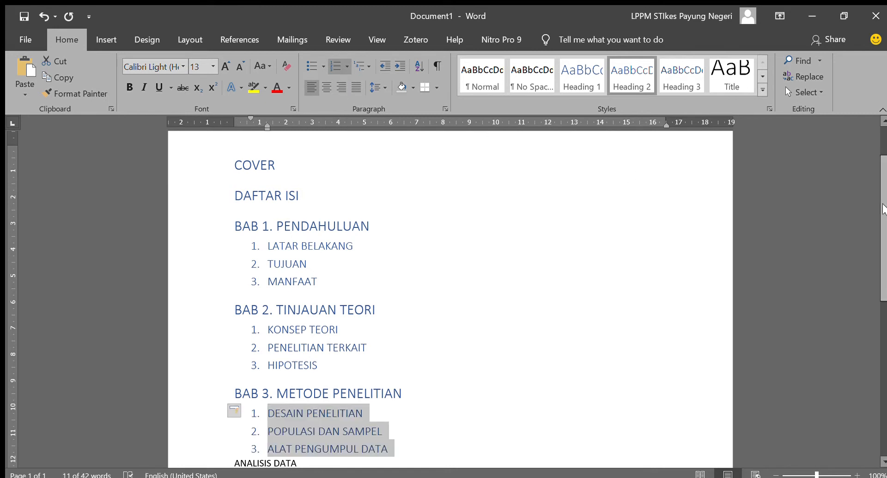
Apply Heading 2 to ANALISIS DATA and make it item 4 of the BAB 3 numbered list.
scroll(878, 250, "down", 3)
scroll(879, 250, "down", 1)
left_click_drag(317, 351, 235, 357)
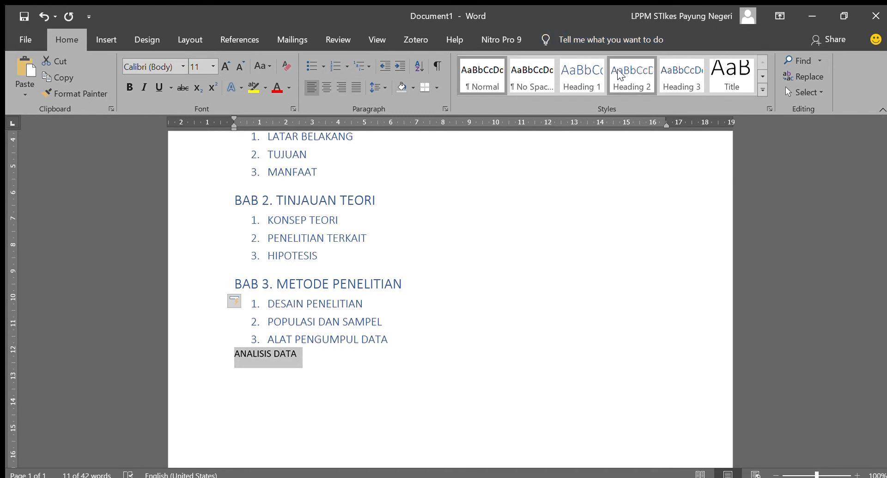
left_click(621, 74)
left_click(235, 357)
key("BackSpace")
key("Return")
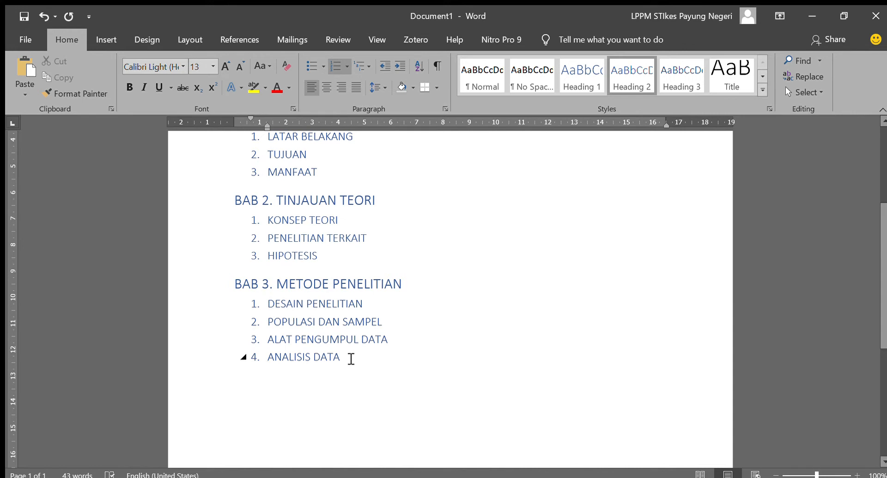
Add the lines BIVARIAT and UNIVARIAT below ANALISIS DATA in BAB 3.
key("Return")
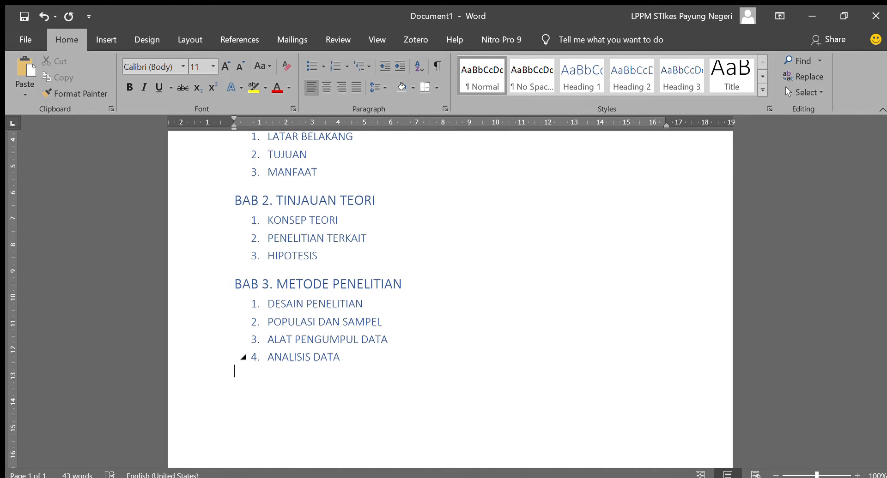
type("BIVARIAN")
key("BackSpace")
type("UNIVARIAT")
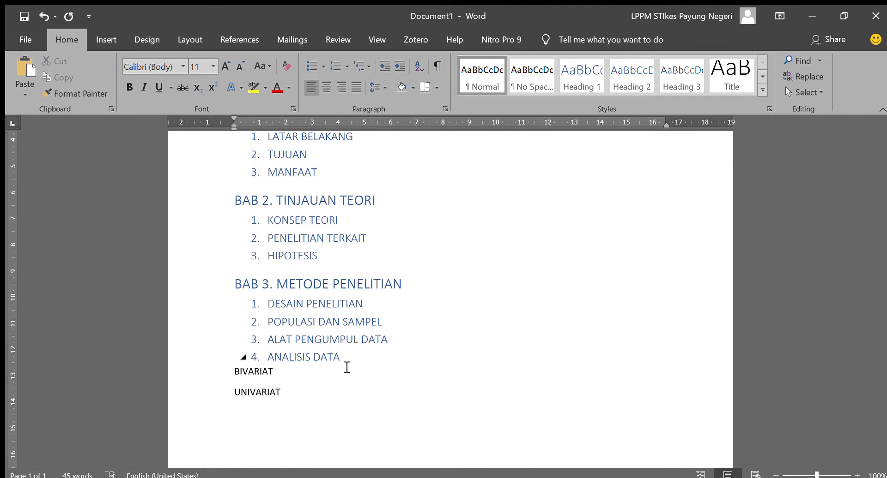
Apply Heading 3 to BIVARIAT and UNIVARIAT, and number them in the a. b. format.
left_click_drag(283, 392, 237, 373)
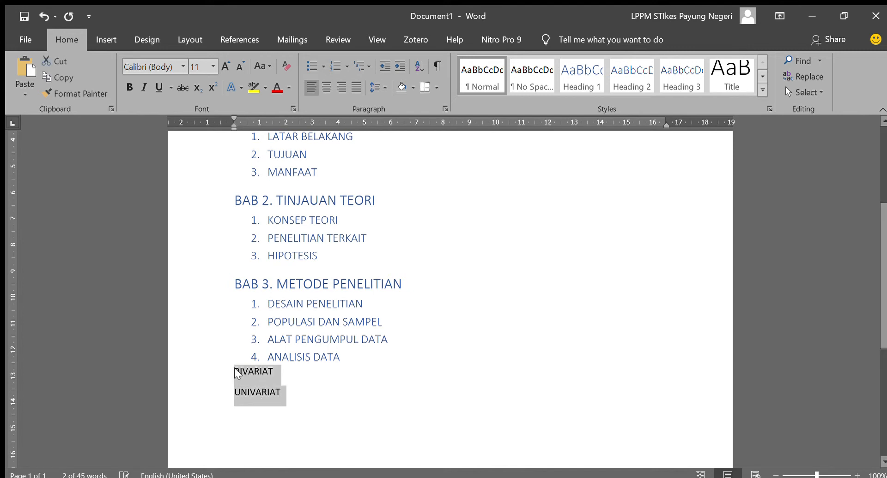
left_click(675, 81)
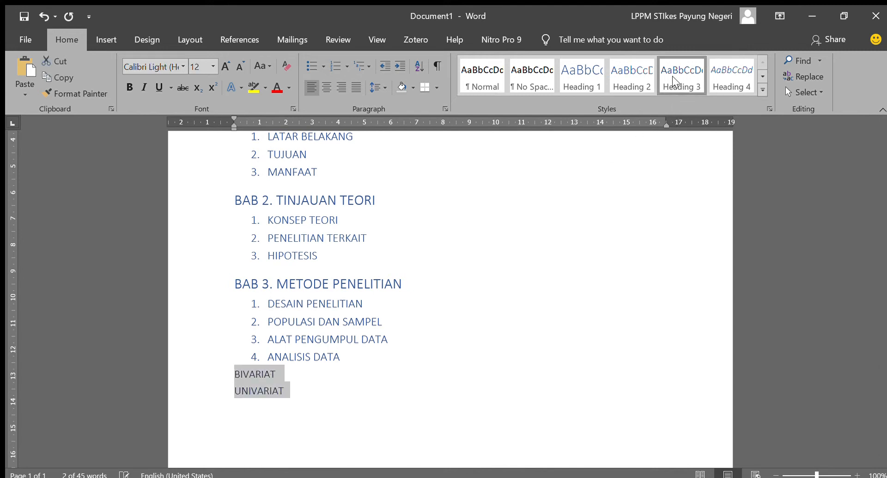
left_click(338, 65)
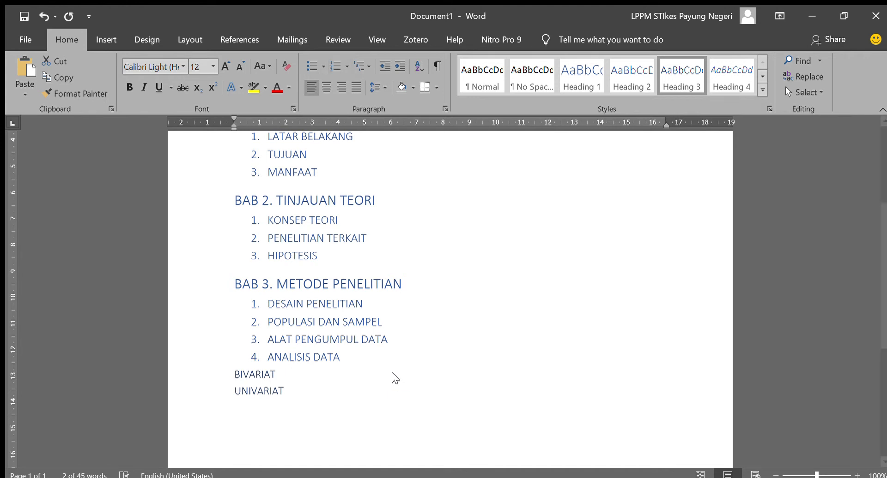
Add a DAFTAR PUSTAKA line below UNIVARIAT and apply Heading 1 to it.
left_click(275, 405)
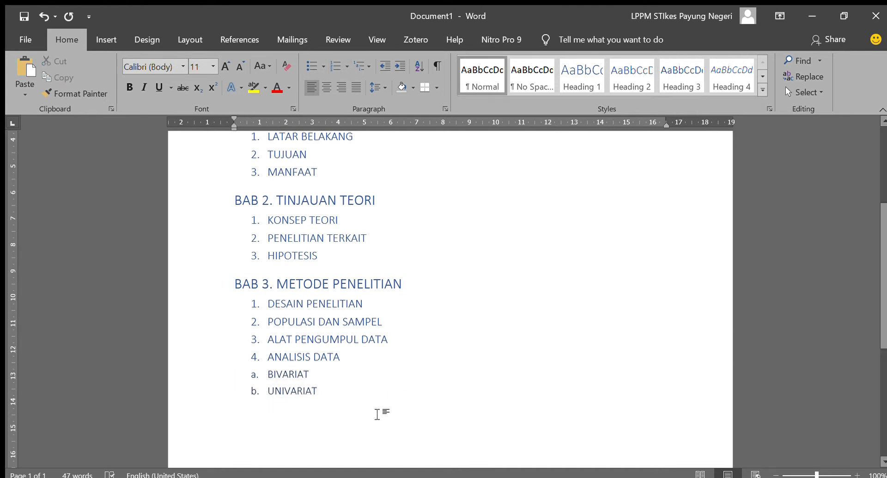
type("DAFTA")
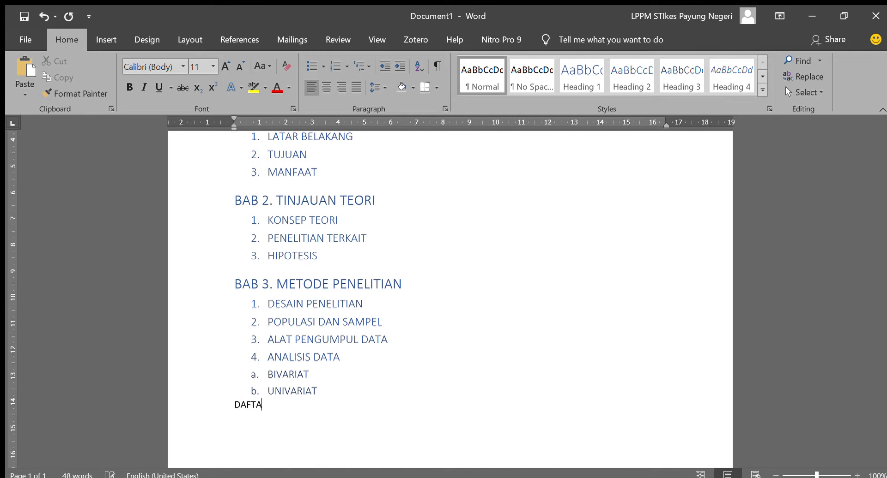
type("R PUSTAKA")
left_click_drag(308, 415, 228, 406)
left_click(581, 76)
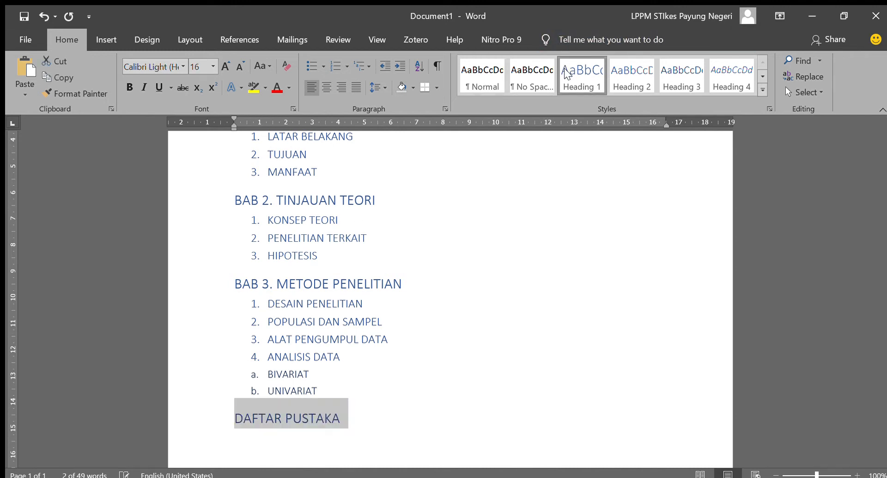
left_click(577, 335)
Set the font of the entire document to Times New Roman, size 12.
left_click_drag(880, 323, 825, 268)
left_click(376, 233)
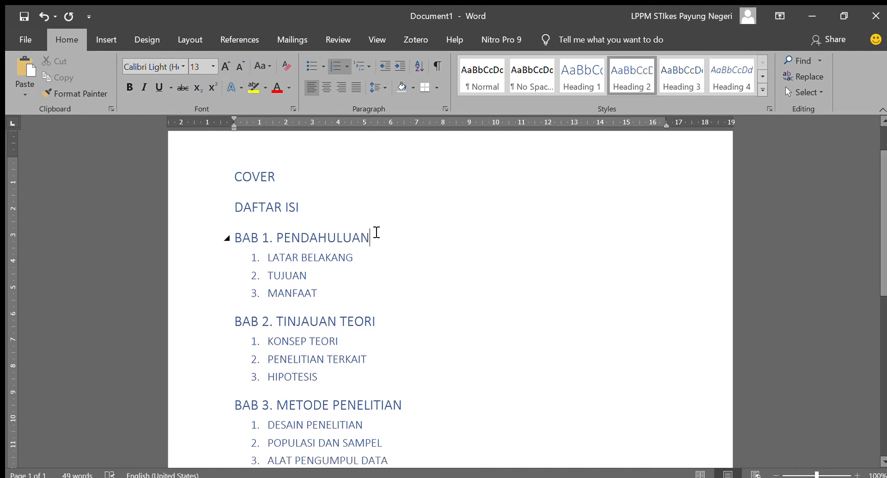
key("ctrl+a")
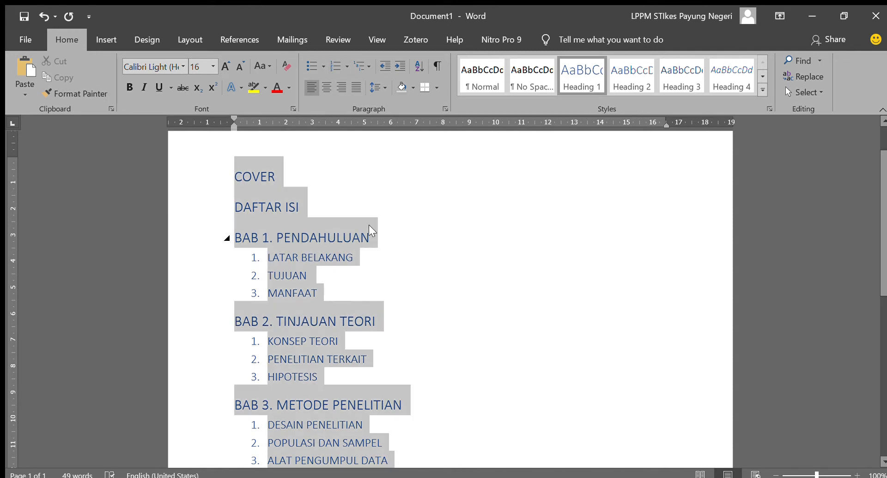
left_click(176, 62)
left_click(183, 66)
left_click(171, 147)
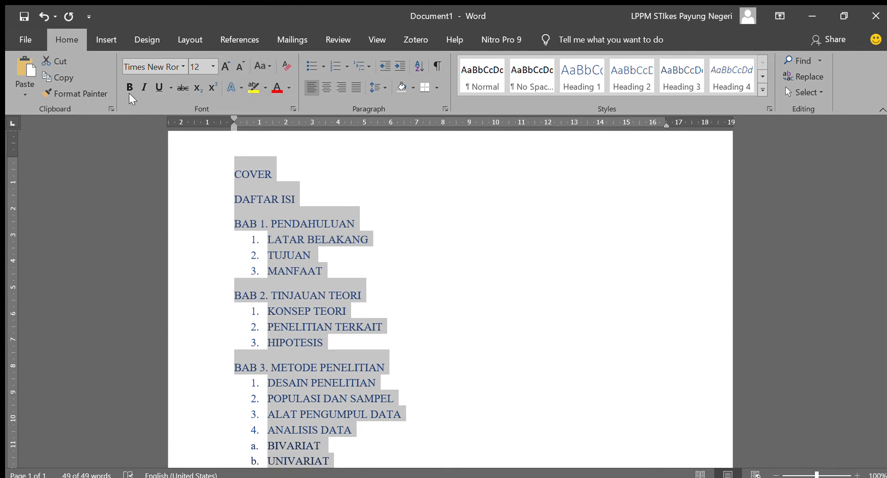
Change the font color of the entire document to black.
left_click(275, 88)
left_click(285, 87)
left_click(274, 101)
left_click(385, 252)
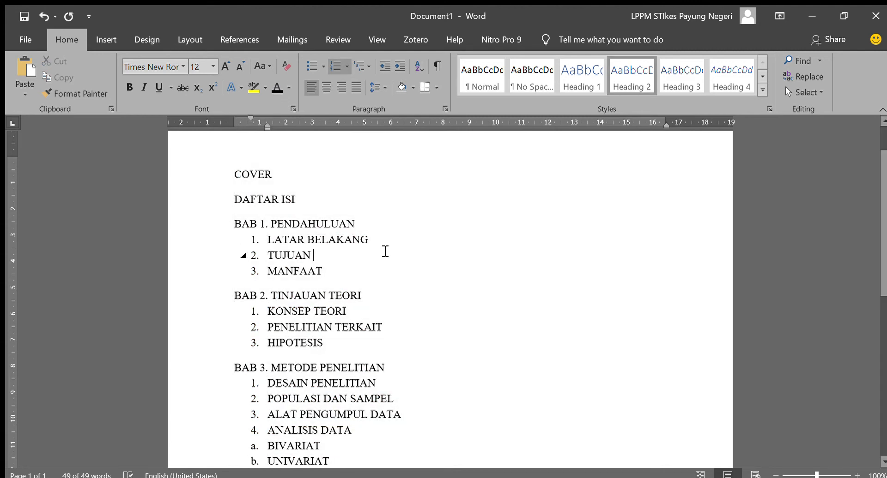
Insert an empty line between DAFTAR ISI and BAB 1. PENDAHULUAN.
left_click(312, 200)
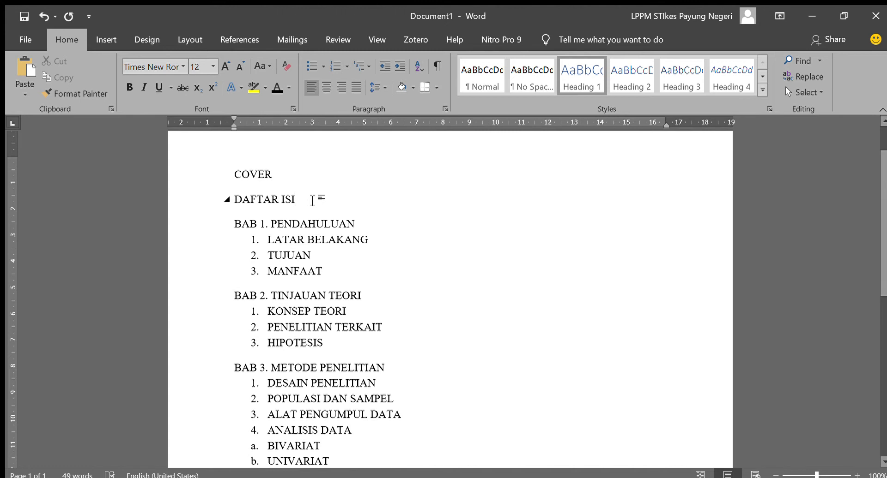
left_click(235, 239)
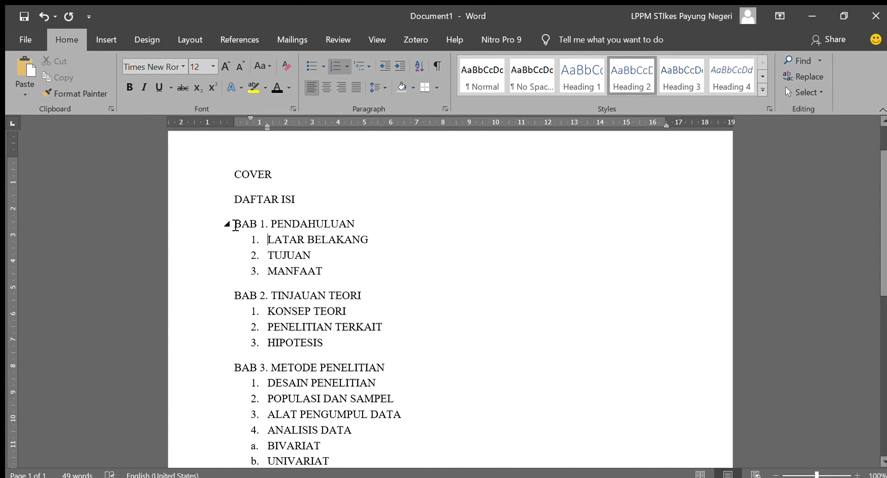
left_click(271, 200)
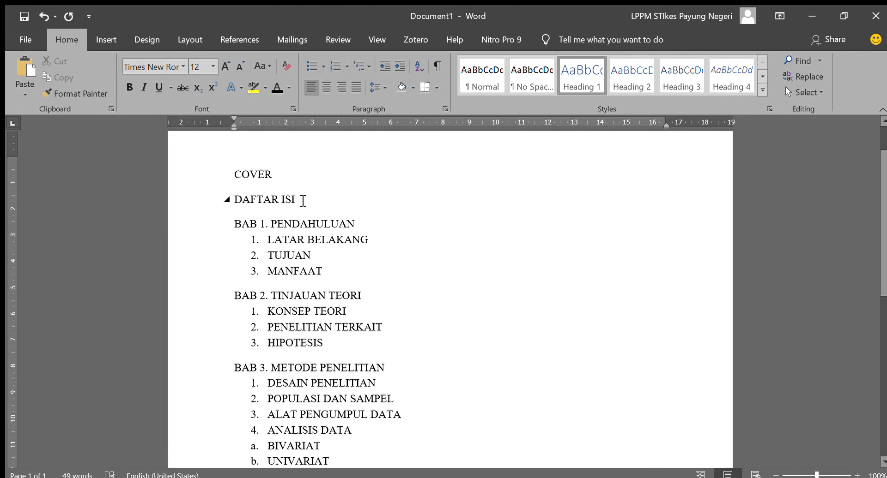
key("Return")
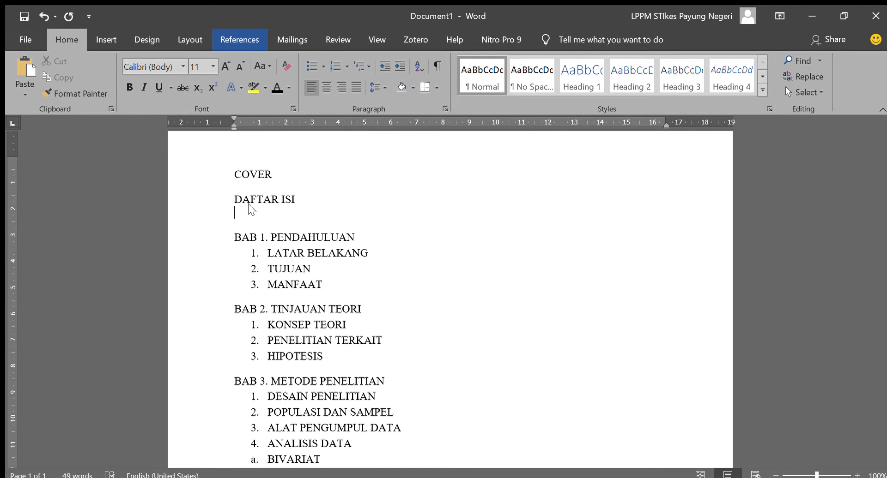
Try inserting an automatic table of contents between LATAR BELAKANG and TUJUAN, and undo the insertion.
double_click(224, 35)
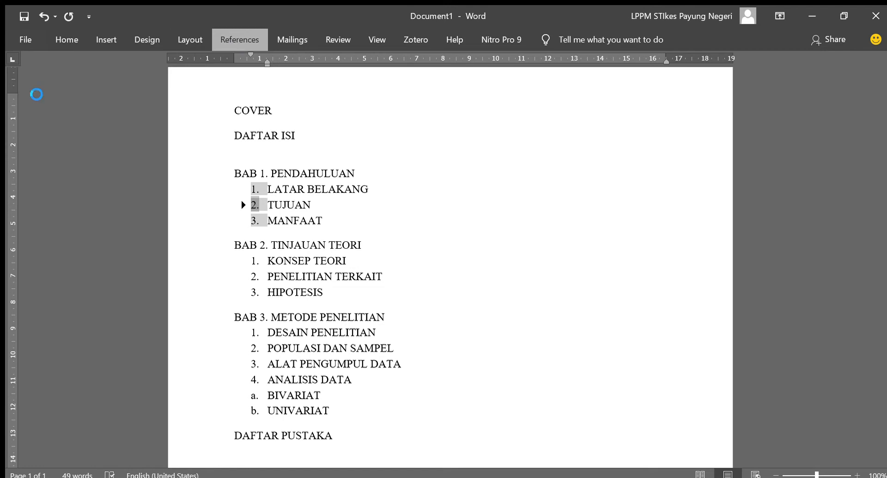
left_click(54, 160)
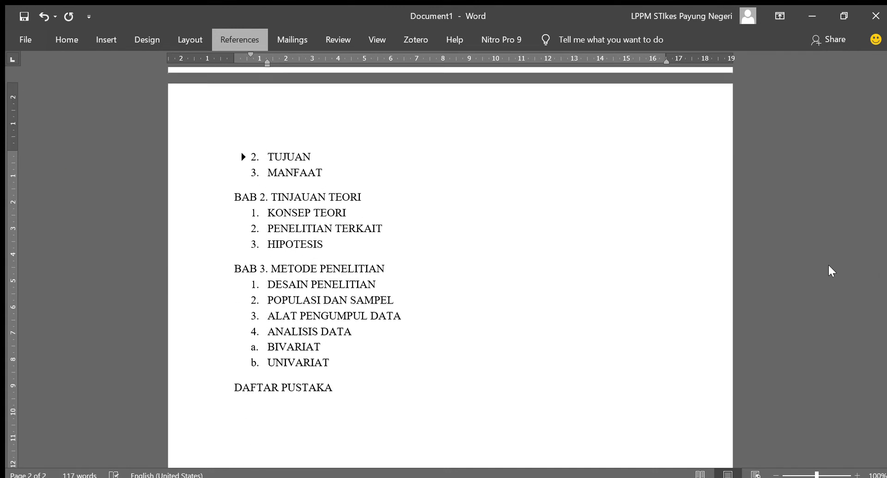
scroll(860, 185, "up", 6)
scroll(860, 182, "up", 7)
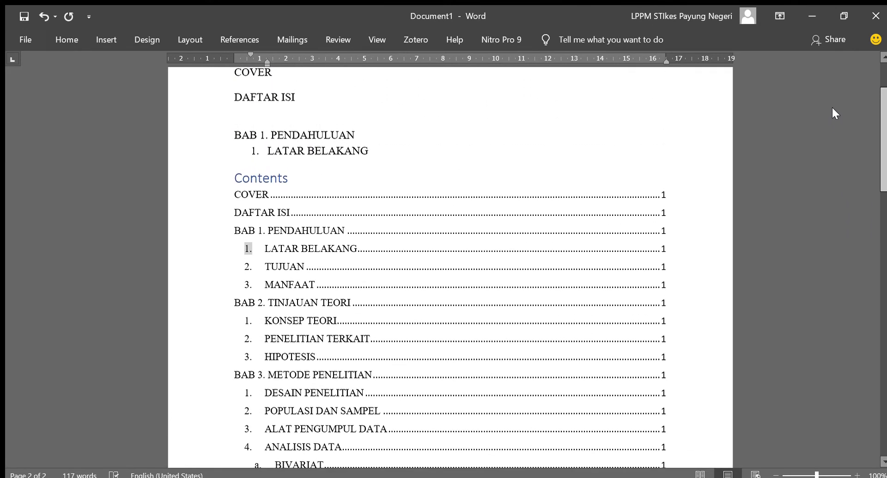
scroll(826, 99, "up", 3)
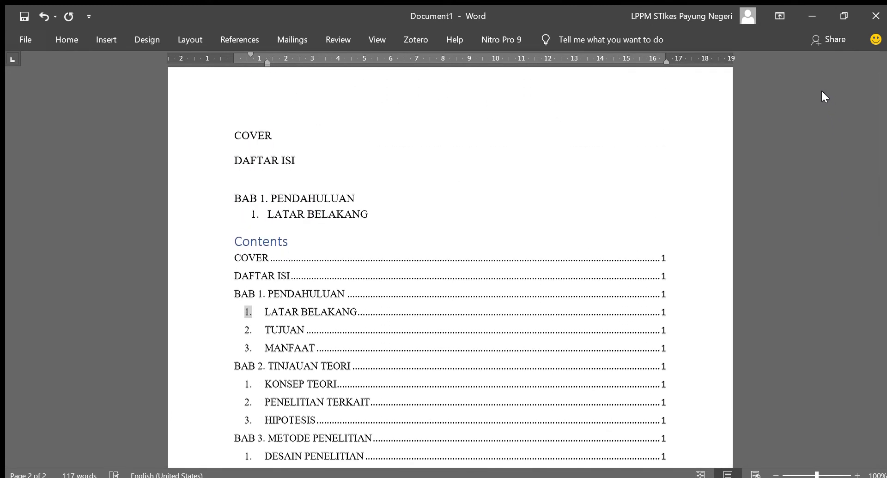
key("ctrl+z")
Insert the automatic table of contents on the empty line below DAFTAR ISI and check its entries.
left_click(262, 175)
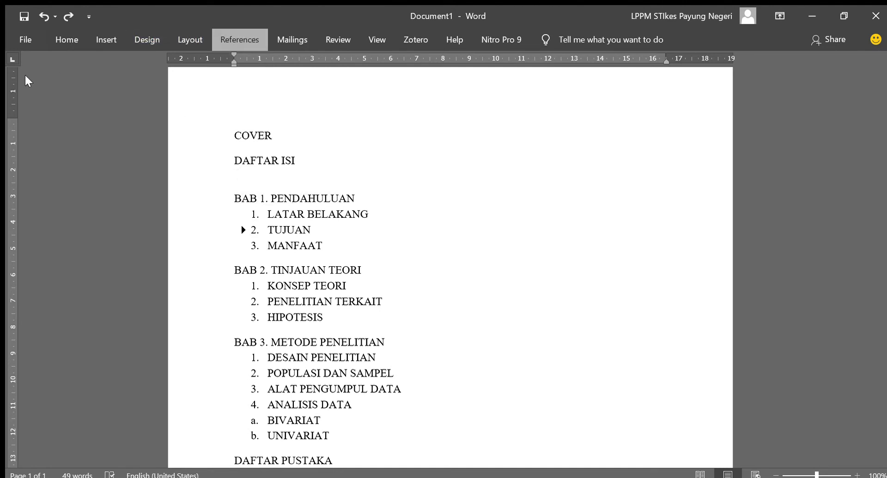
key("ctrl+y")
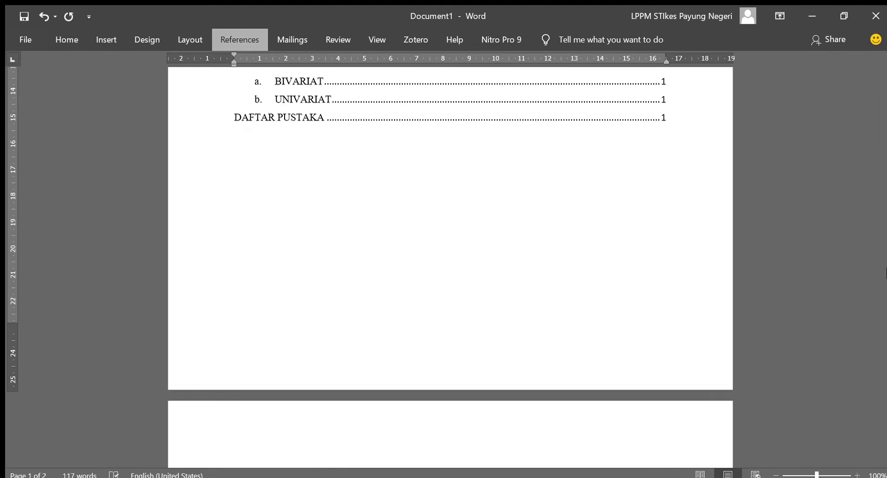
left_click_drag(882, 230, 852, 142)
scroll(840, 209, "down", 12)
scroll(832, 180, "up", 8)
scroll(833, 182, "up", 3)
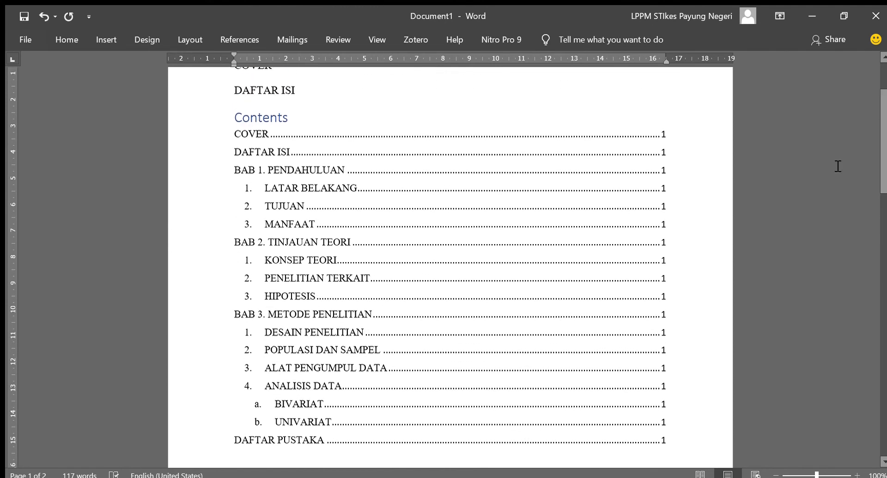
left_click(369, 257)
left_click(278, 134)
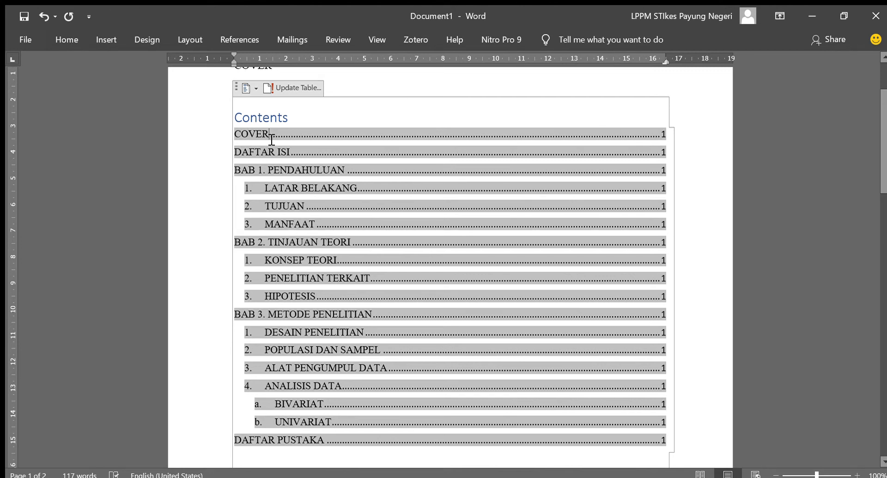
left_click(287, 189)
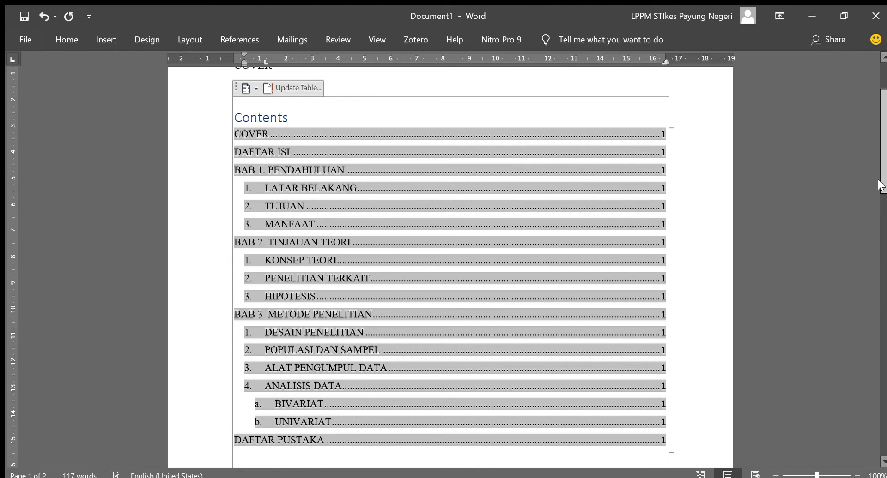
Add several lines of random placeholder text below the LATAR BELAKANG subheading, continuing onto page 2 above TUJUAN.
left_click_drag(878, 186, 863, 370)
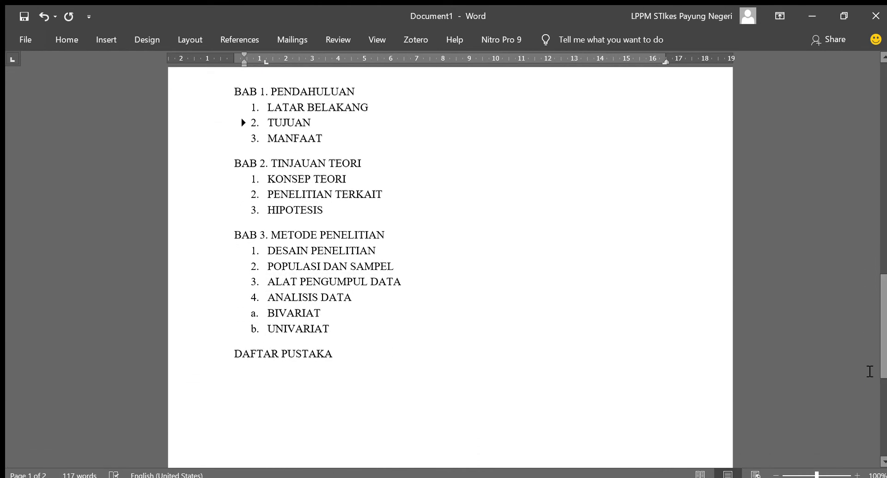
left_click(417, 116)
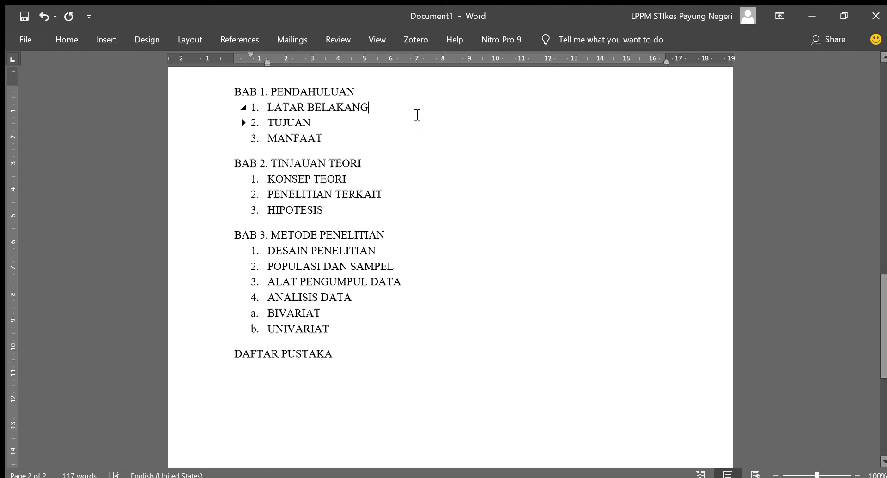
key("ctrl+Return")
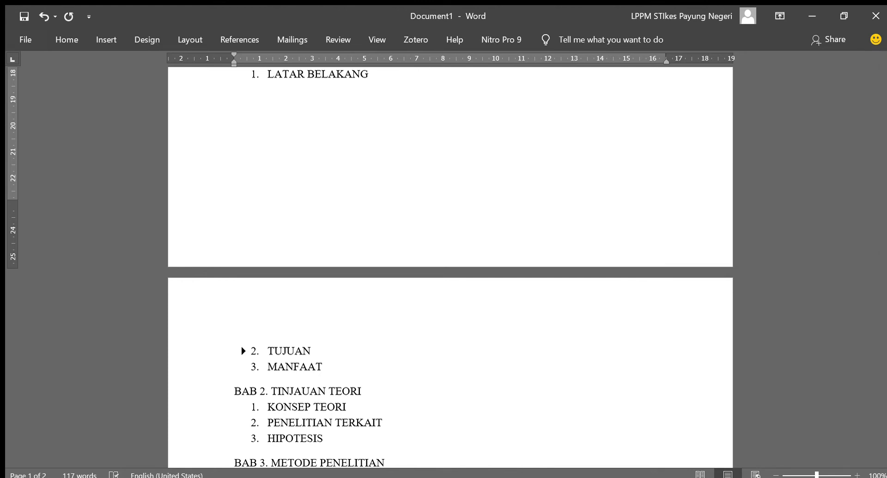
type("KDJADAJDAFLAJK;ADKASDA;DADASKDASDLASDASD")
key("Return")
type("A")
key("Return")
type("DASLKDALKDALKDASKLDAL")
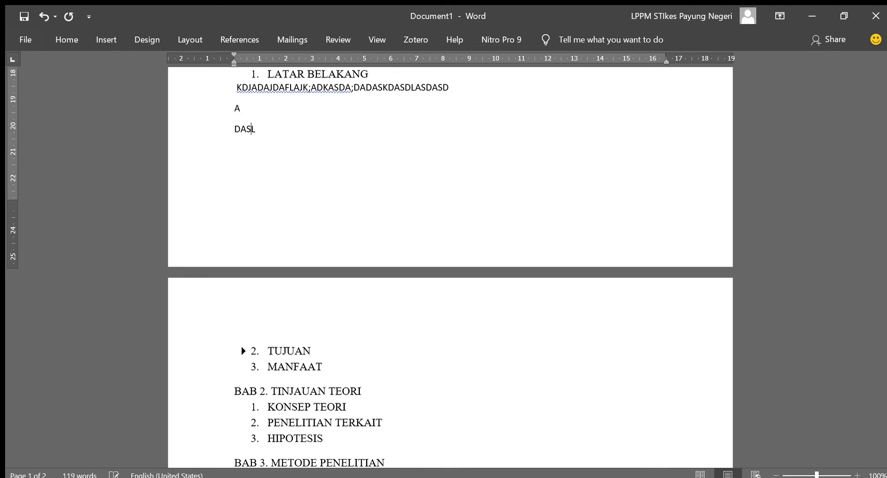
key("Return")
type("JKAKJDASSKDASDASJDAS")
key("Return")
key("Return")
type("ADJKADADKASDKJASD")
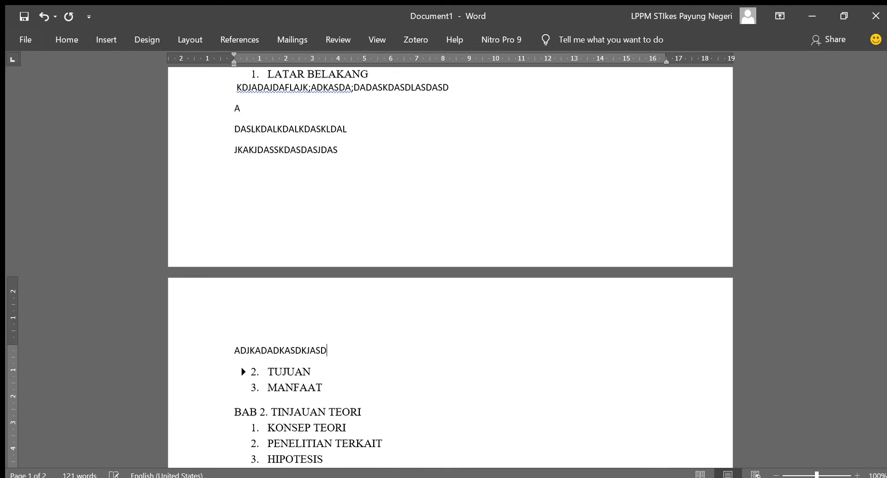
key("Return")
type("[DAJADAKJDAJ")
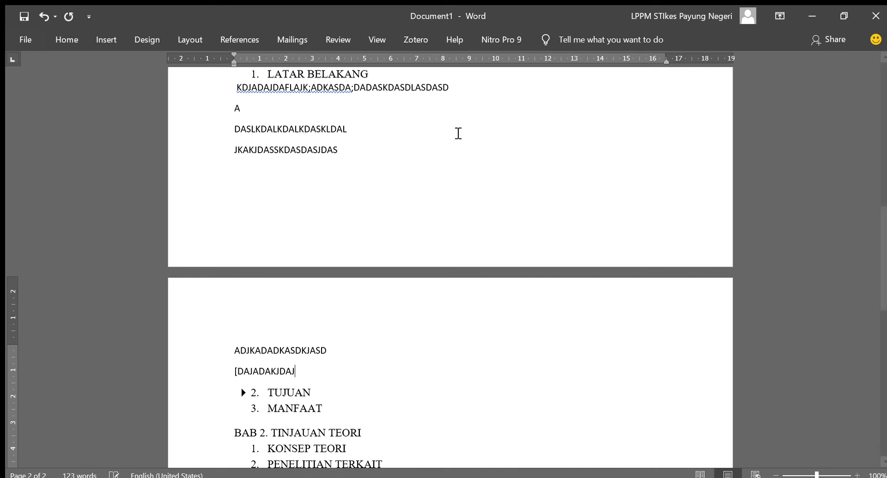
Update the table of contents to refresh its page numbers.
mouse_move(883, 308)
left_mouse_down()
mouse_move(883, 397)
mouse_move(884, 158)
mouse_move(885, 174)
left_mouse_up()
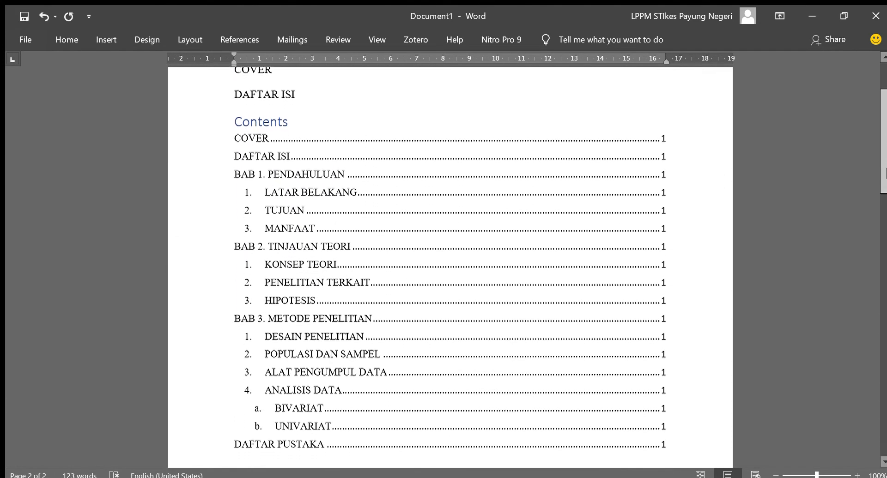
left_click(475, 206)
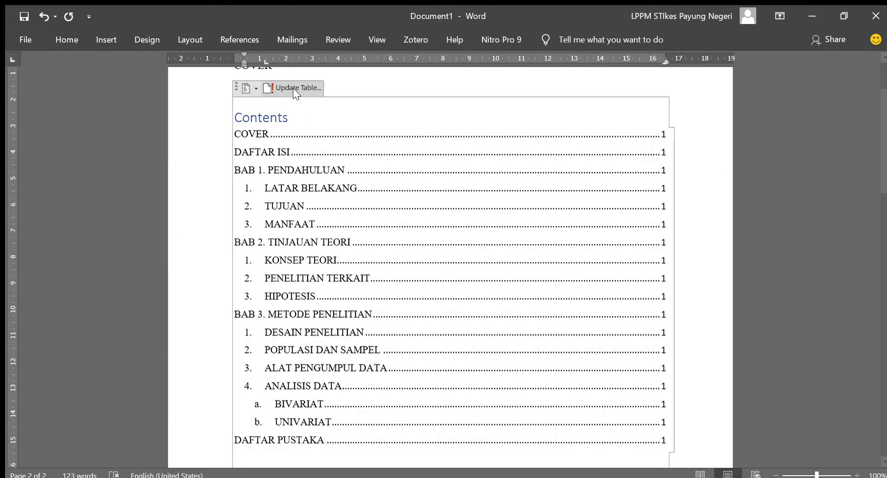
left_click(292, 88)
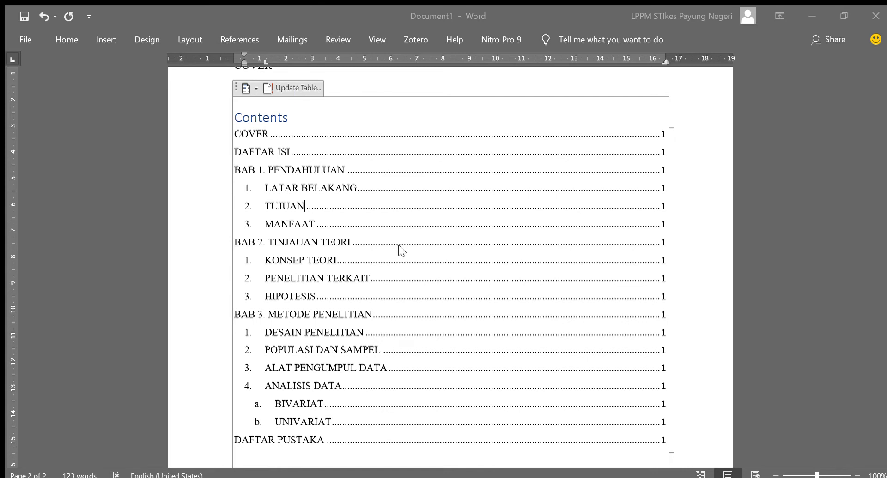
key("Return")
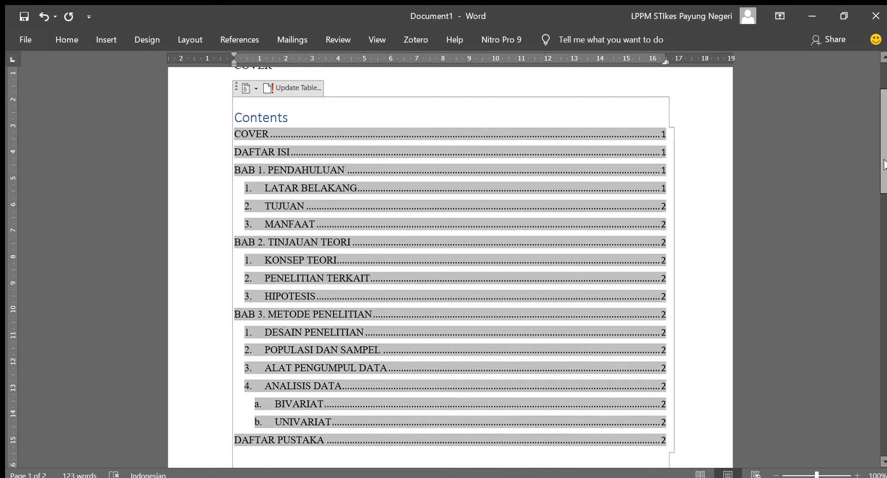
Review the body headings from TUJUAN through DAFTAR PUSTAKA on page 2.
scroll(851, 184, "down", 6)
scroll(857, 331, "down", 3)
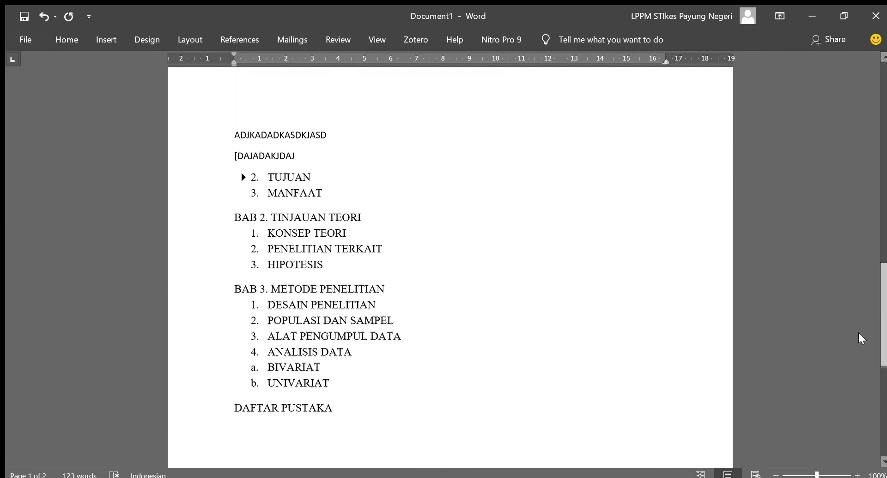
scroll(856, 333, "down", 1)
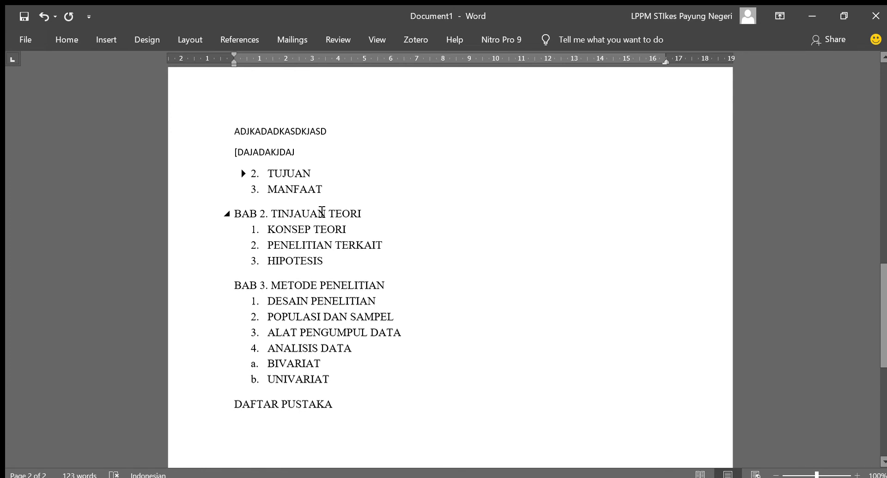
left_click_drag(883, 308, 876, 108)
left_click_drag(886, 290, 886, 461)
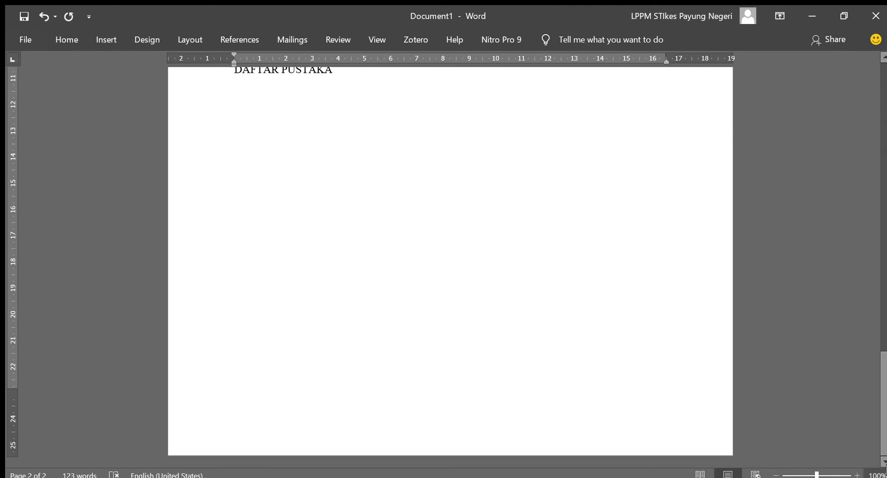
left_click(877, 475)
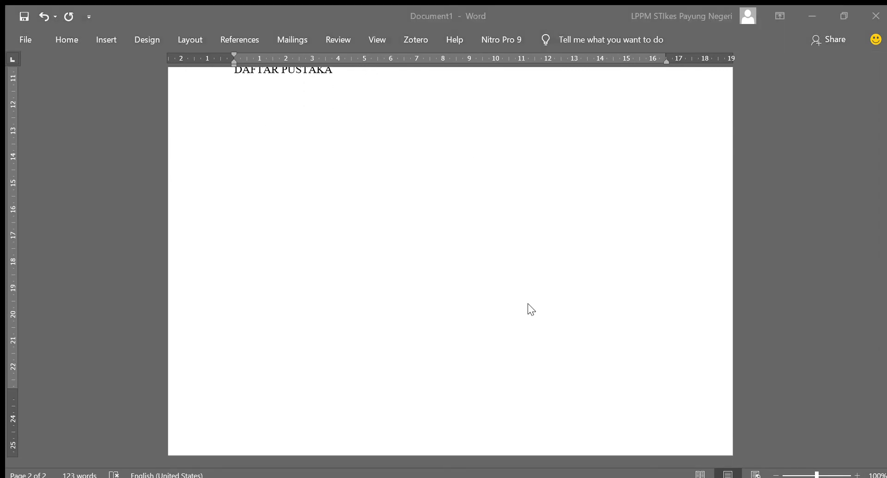
Split the BAB 1. PENDAHULUAN heading into two paragraphs before PENDAHULUAN and add an empty line below it.
mouse_move(883, 401)
left_mouse_down()
mouse_move(873, 144)
mouse_move(875, 184)
left_mouse_up()
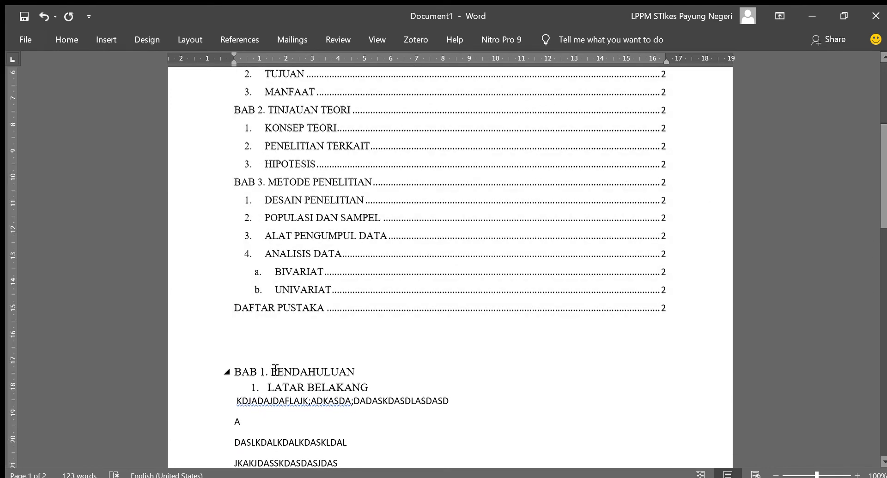
key("Return")
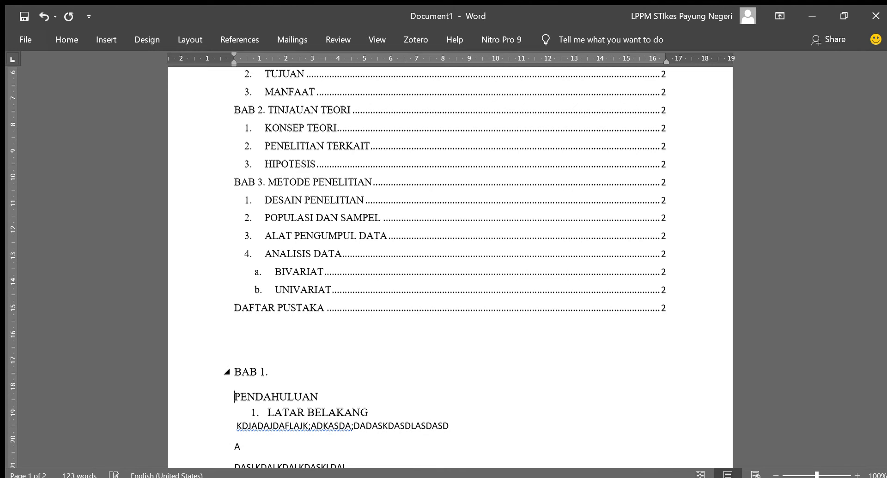
left_click(325, 398)
key("Return")
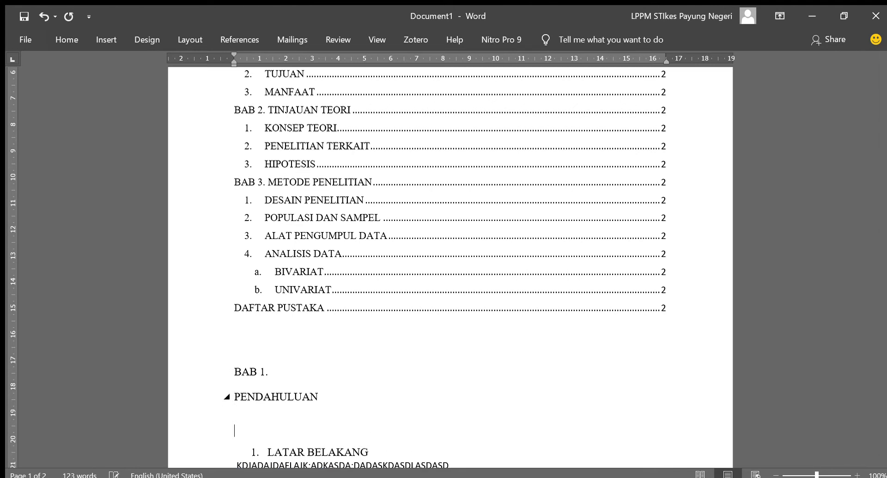
Center the BAB 1. and PENDAHULUAN heading lines.
left_click_drag(343, 392, 234, 369)
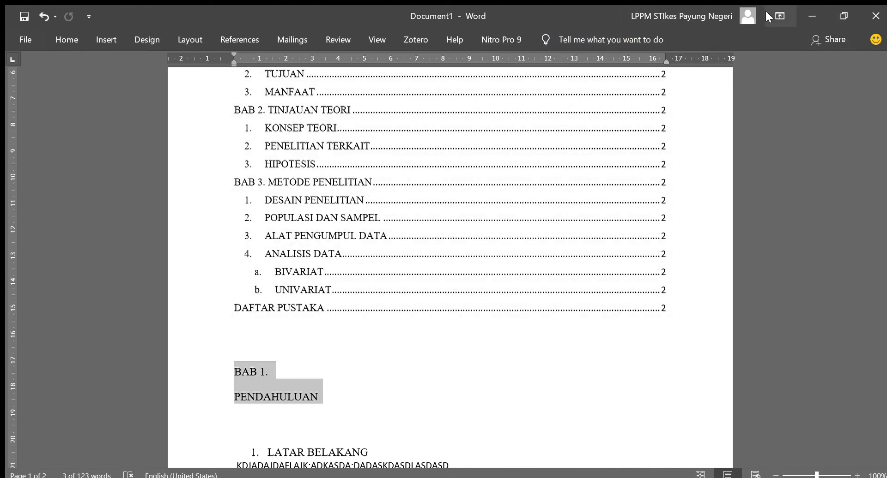
key("ctrl+F1")
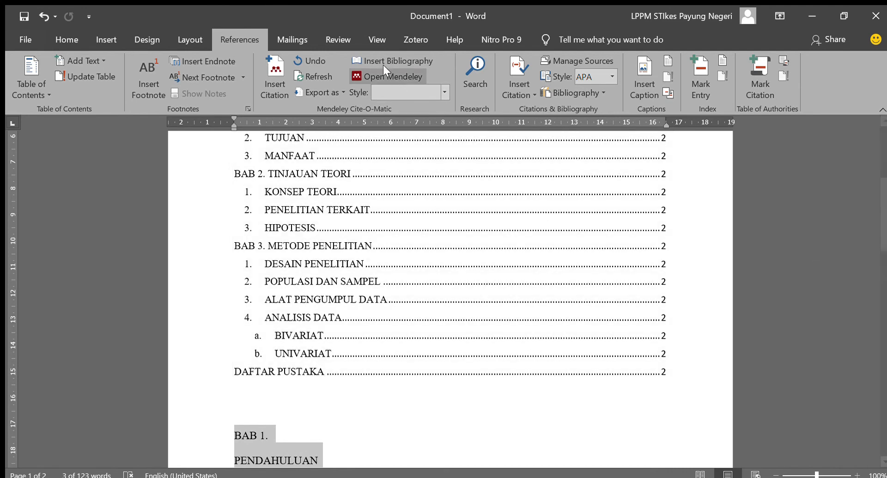
left_click(61, 33)
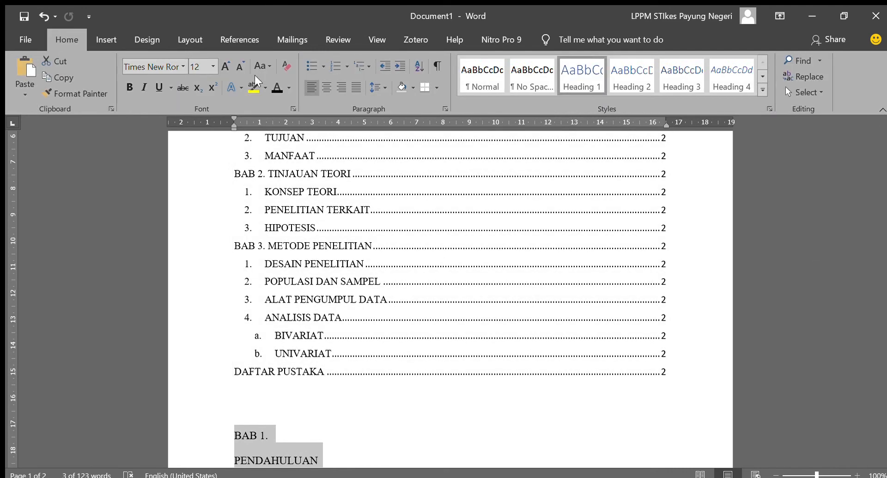
left_click(323, 87)
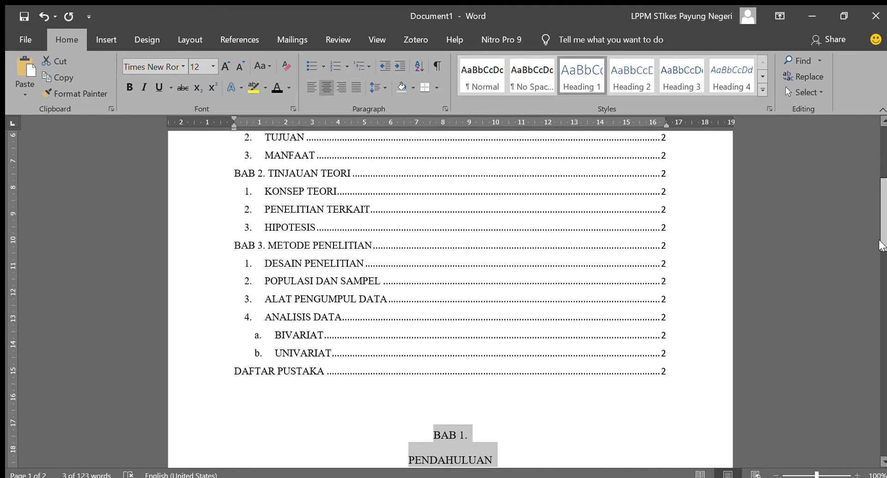
Update the entire table of contents to pick up the heading split into separate BAB 1. and PENDAHULUAN paragraphs.
scroll(389, 357, "up", 5)
left_click(389, 358)
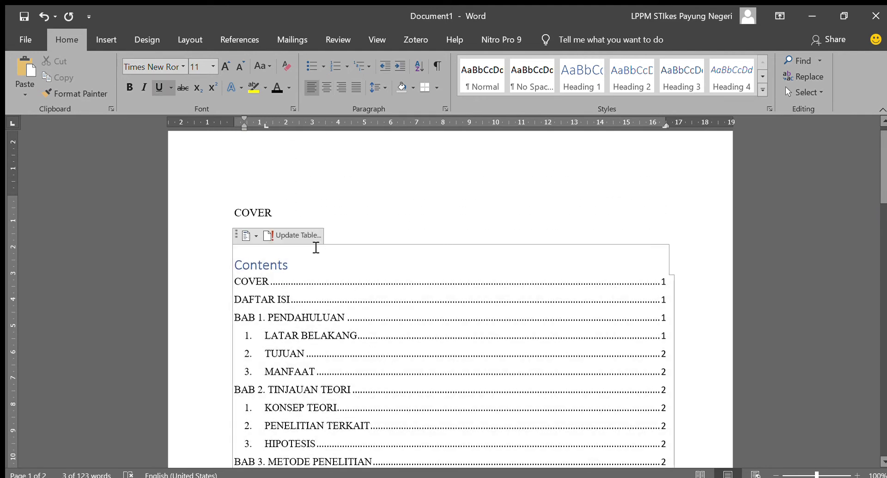
left_click(298, 236)
left_click(443, 260)
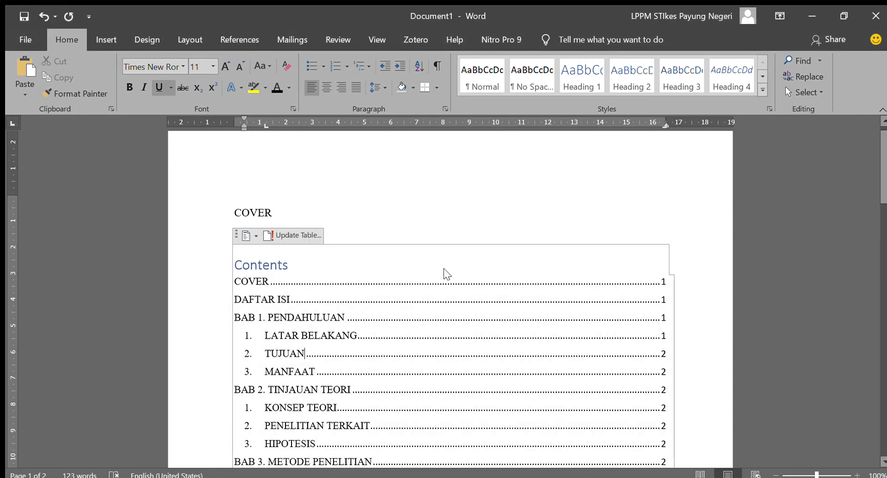
left_click(314, 231)
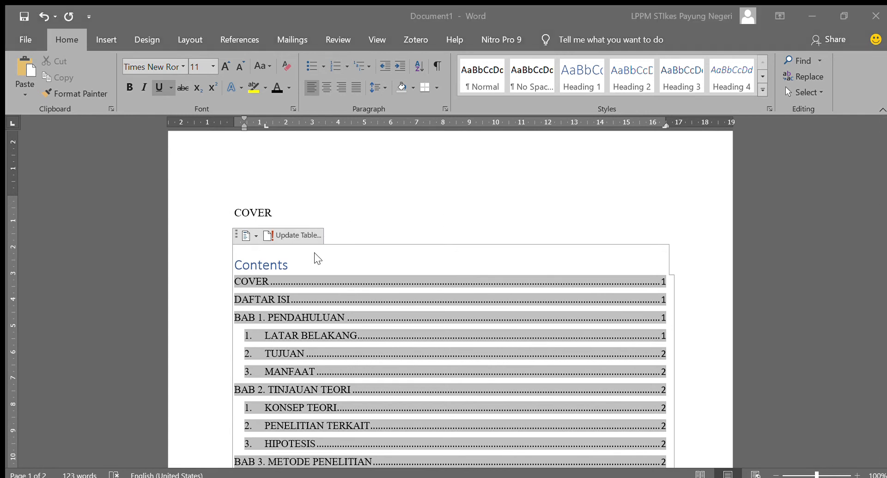
left_click(423, 266)
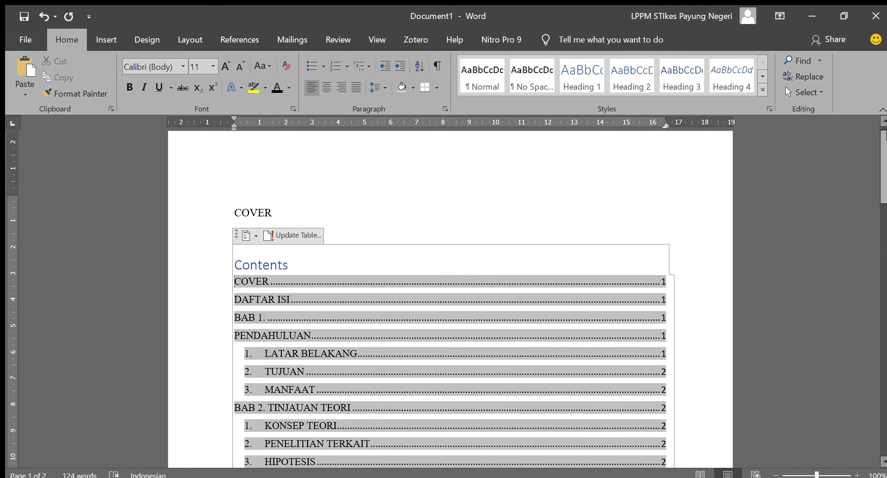
Rejoin PENDAHULUAN with BAB 1. as one heading and place it on a second line with a manual line break.
left_click_drag(880, 139, 879, 245)
left_click(405, 207)
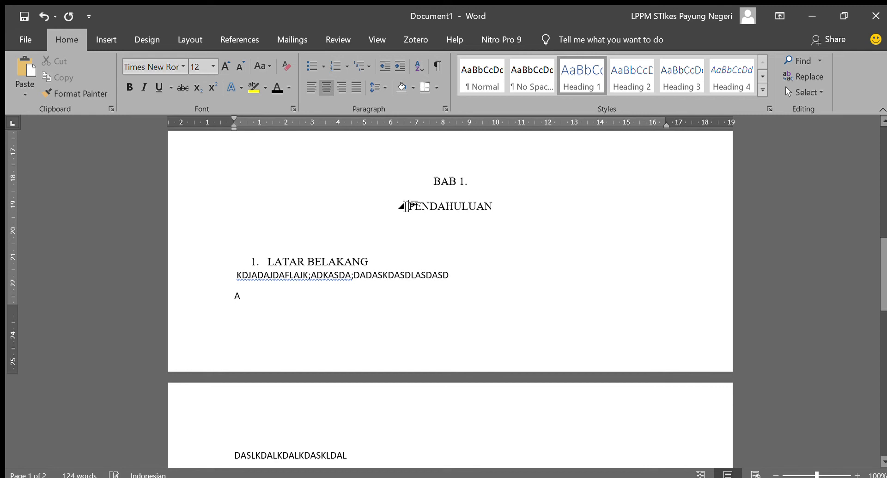
key("BackSpace")
key("BackSpace")
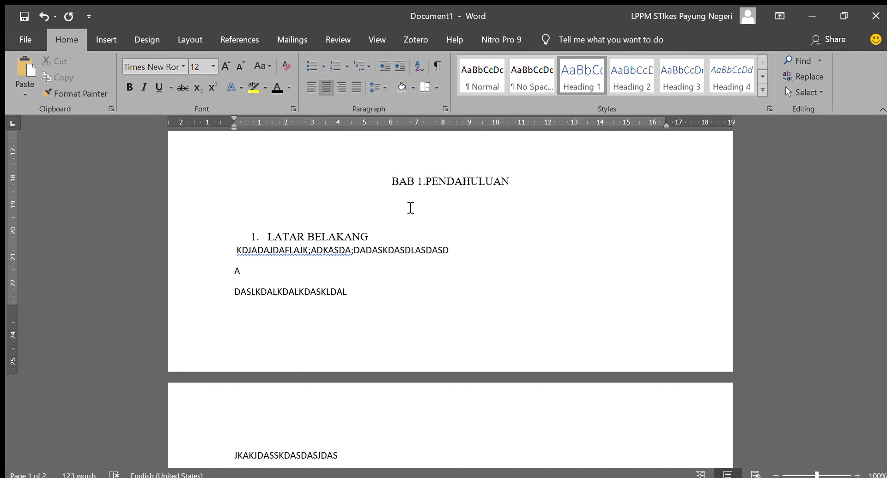
key("Return")
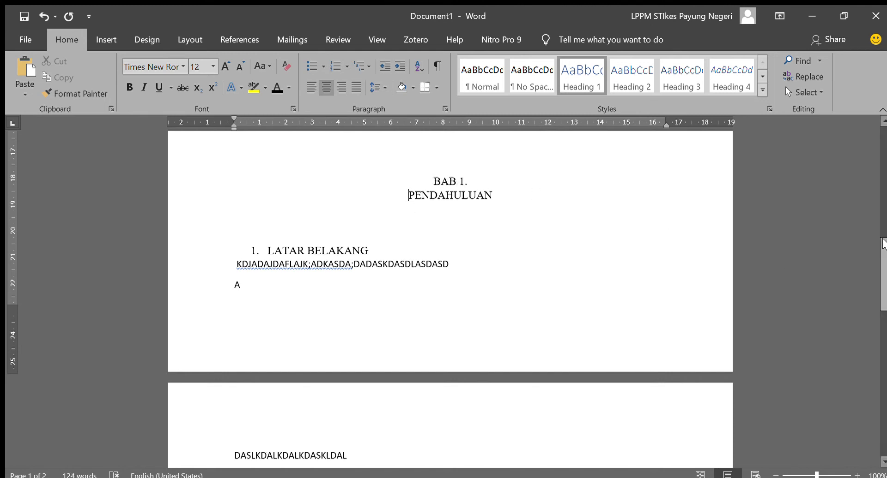
Update the entire table of contents so BAB 1. PENDAHULUAN is listed as a single entry.
left_click_drag(883, 247, 884, 144)
left_click(305, 283)
left_click(289, 233)
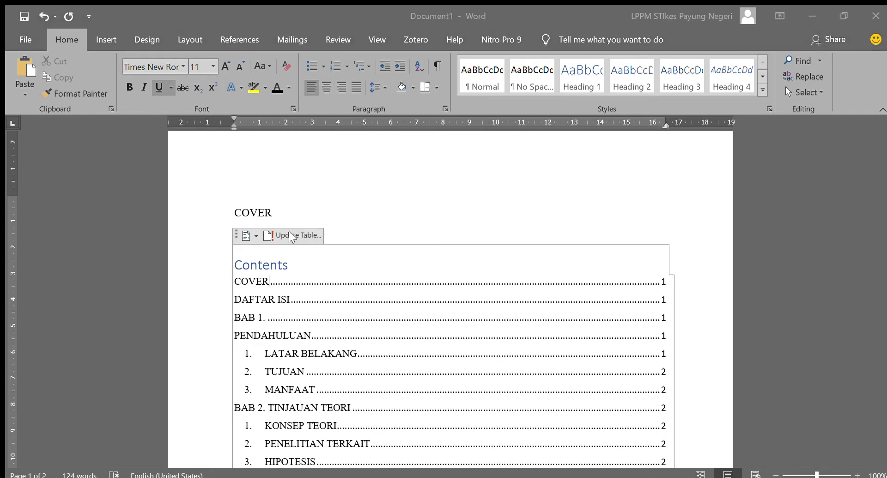
left_click(425, 268)
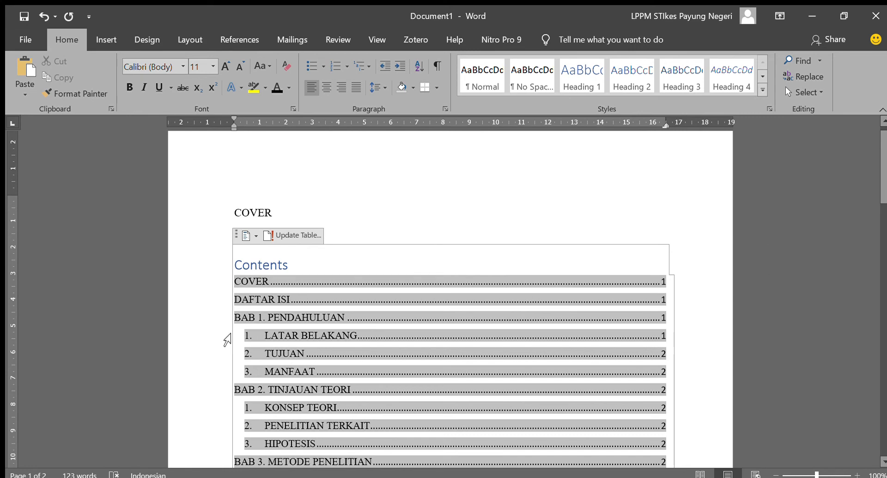
Compare the BAB 1. PENDAHULUAN entry in the table of contents with the centered two-line heading in the body.
left_click_drag(241, 318, 330, 321)
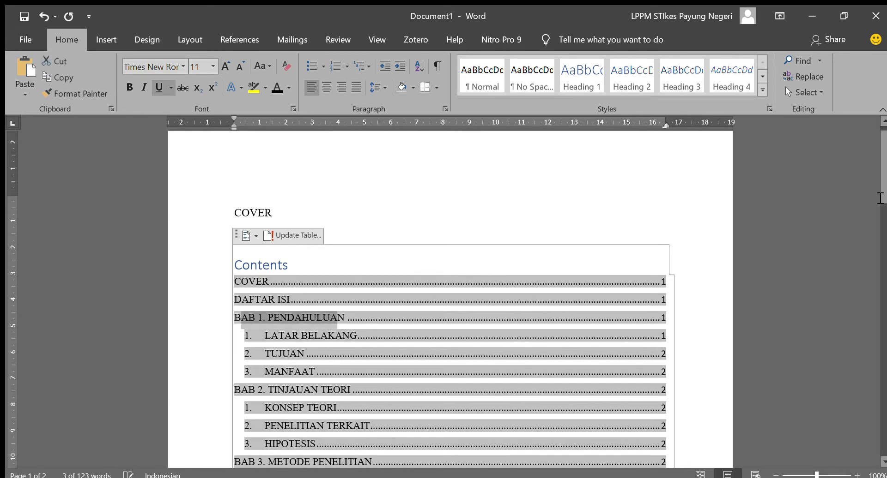
left_click_drag(883, 195, 867, 280)
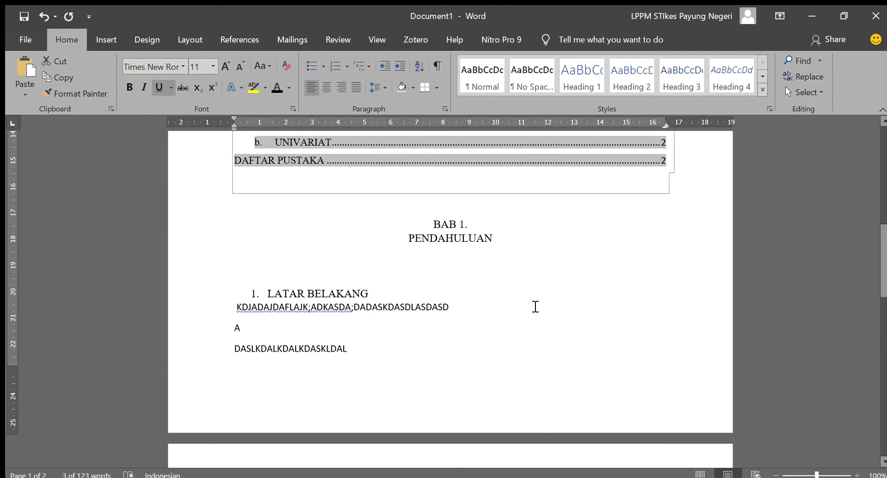
left_click_drag(494, 238, 421, 223)
left_click(373, 248)
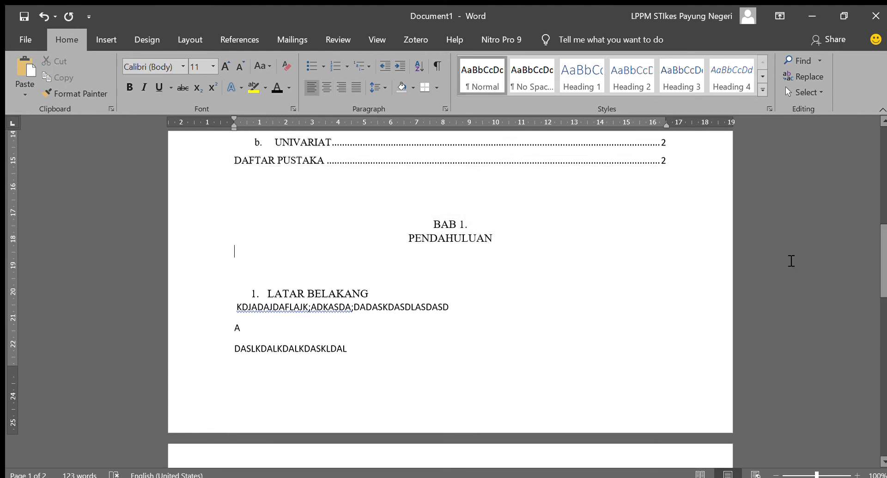
mouse_move(882, 273)
left_mouse_down()
mouse_move(879, 190)
mouse_move(880, 418)
mouse_move(874, 187)
left_mouse_up()
left_click(532, 343)
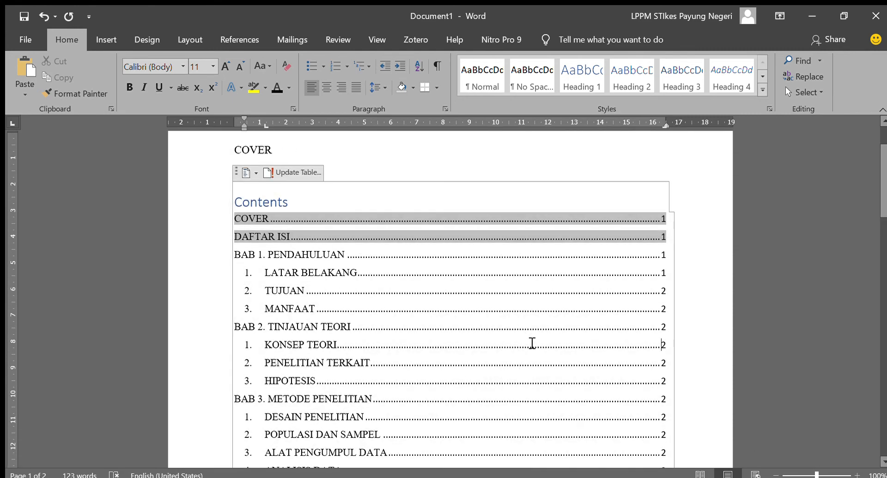
left_click(171, 477)
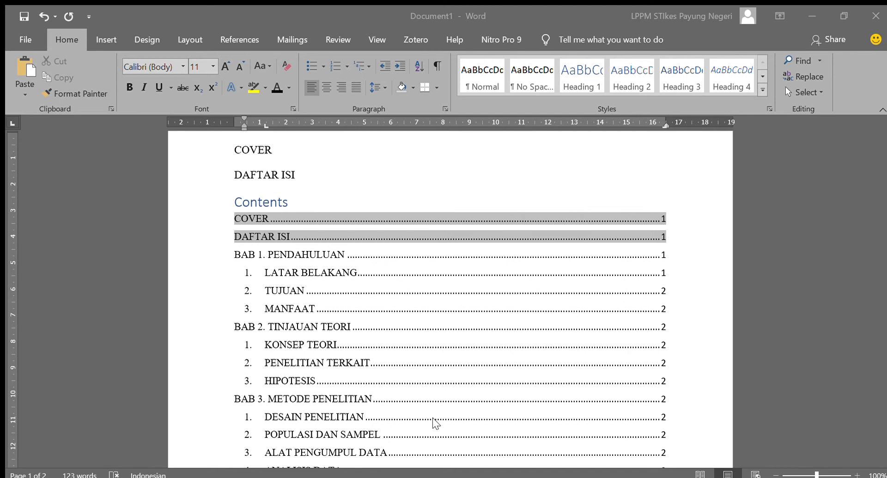
left_click(463, 228)
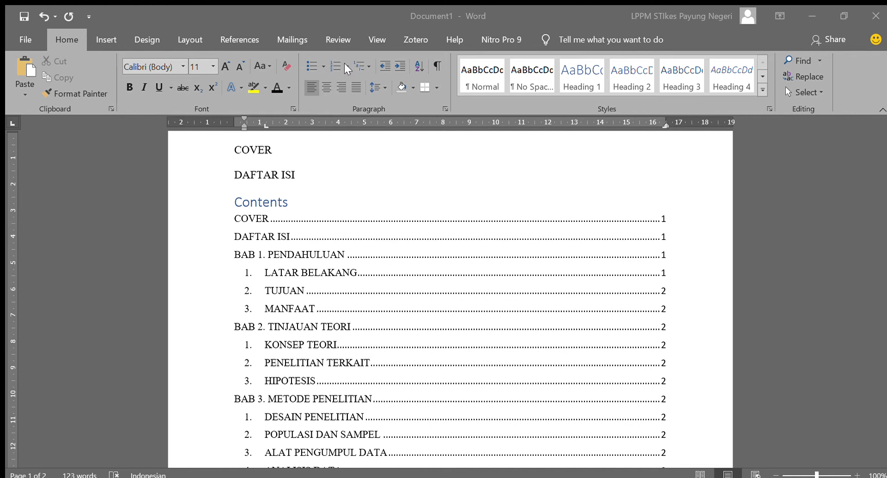
left_click(371, 452)
left_click(418, 277, "ctrl")
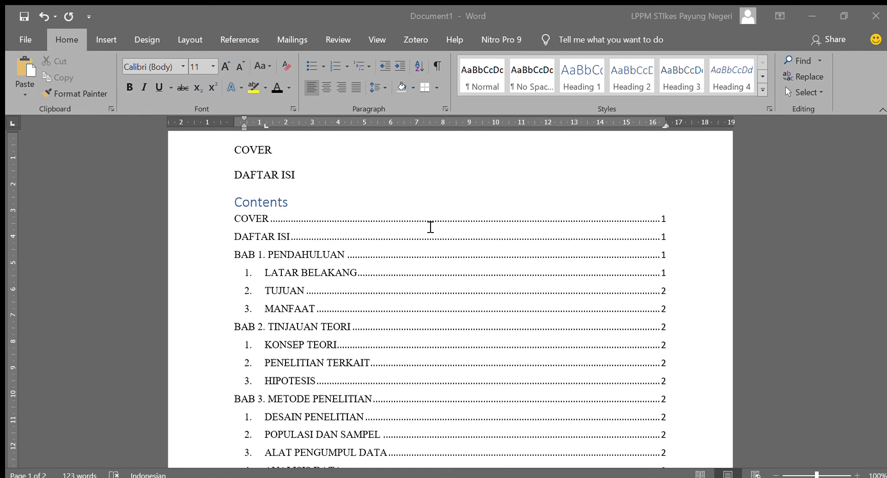